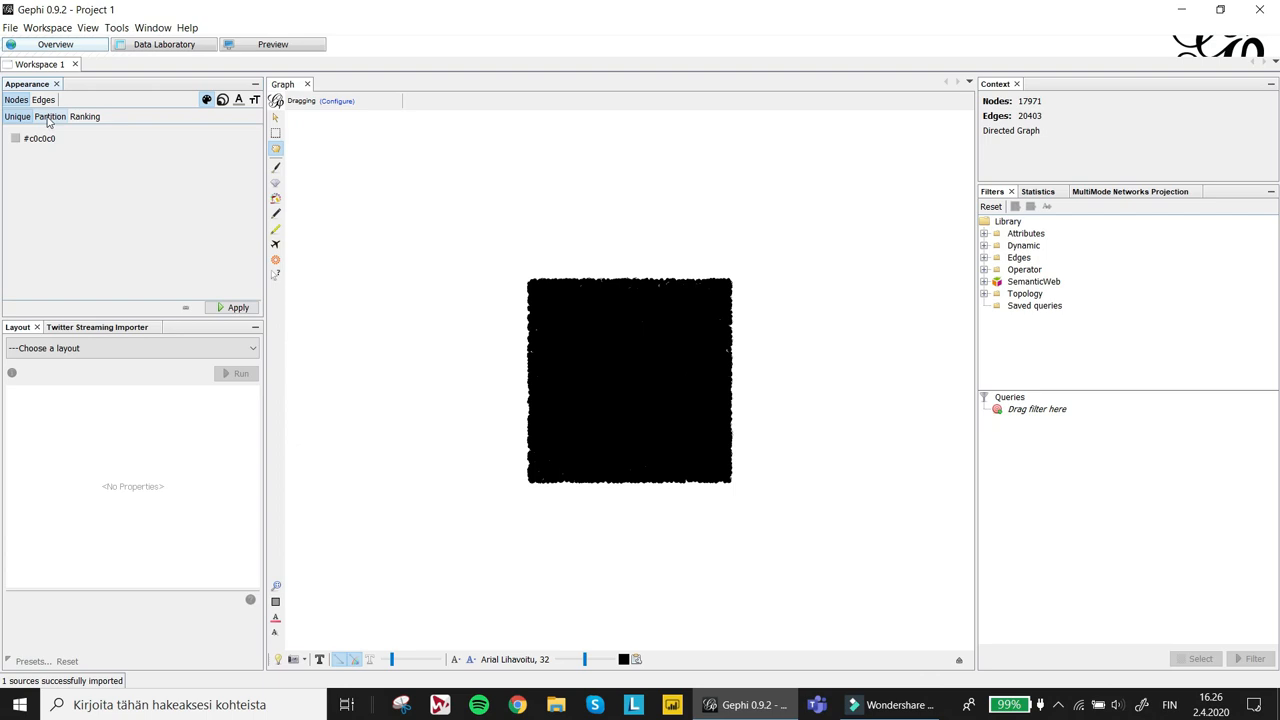
- Color the nodes by the Vertex Group_NodeXL partition using a generated palette and apply it
click(52, 117)
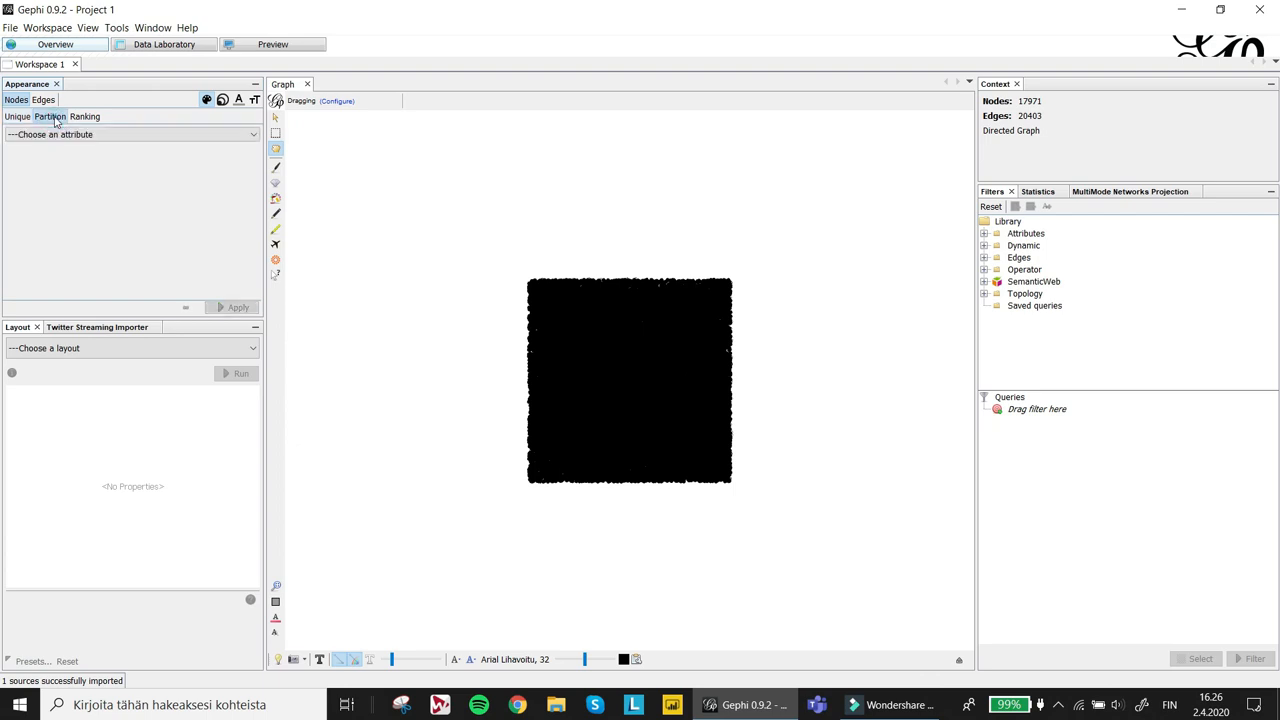
click(78, 134)
scroll(255, 232, down, 10)
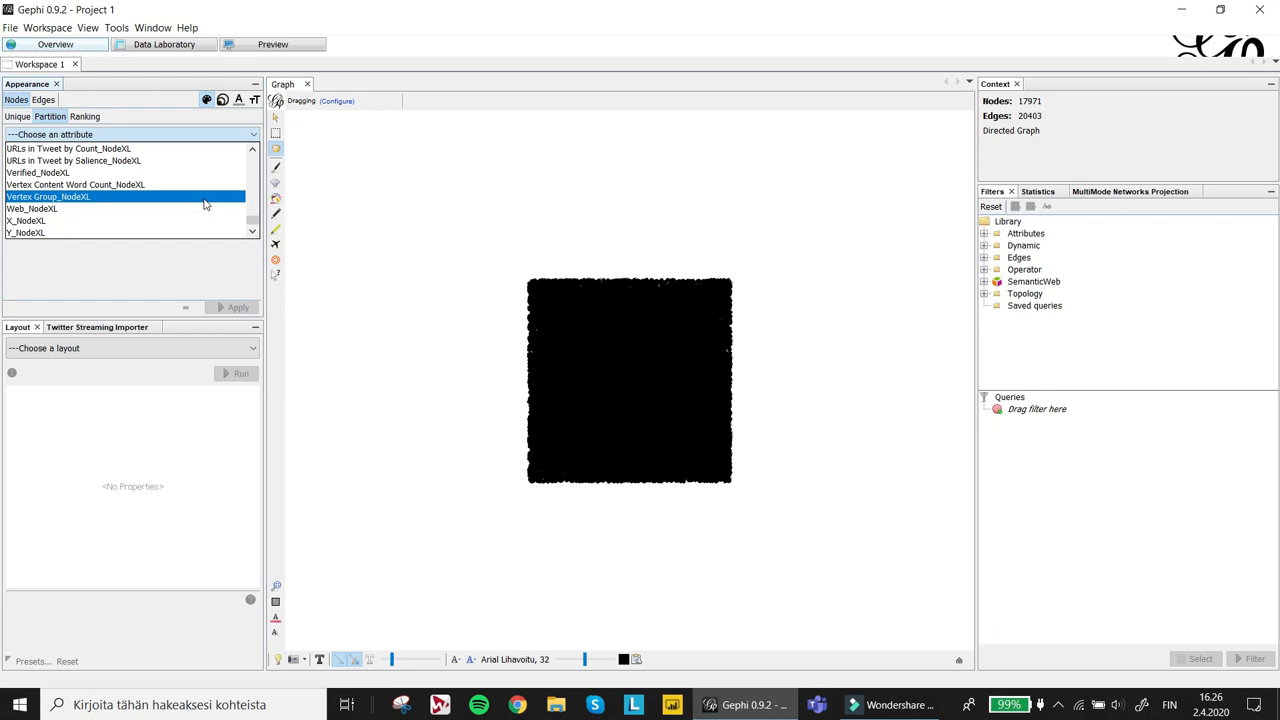
drag(252, 218, 258, 152)
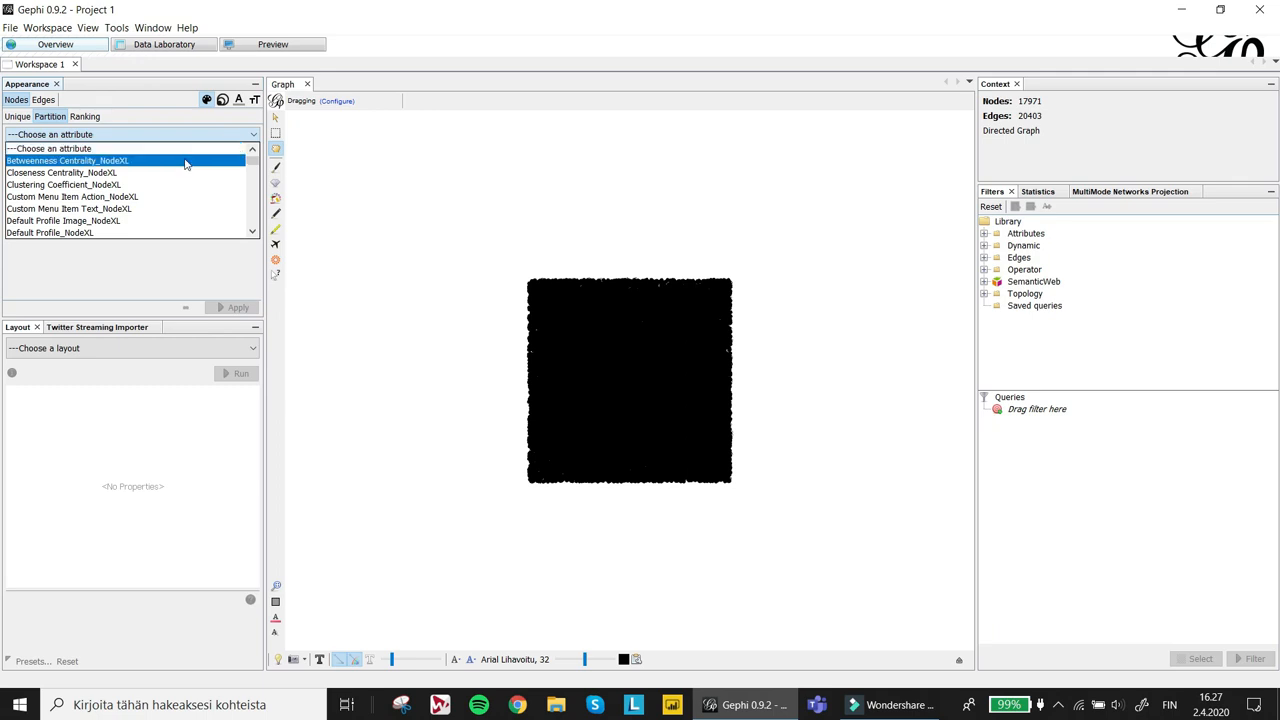
scroll(185, 170, down, 7)
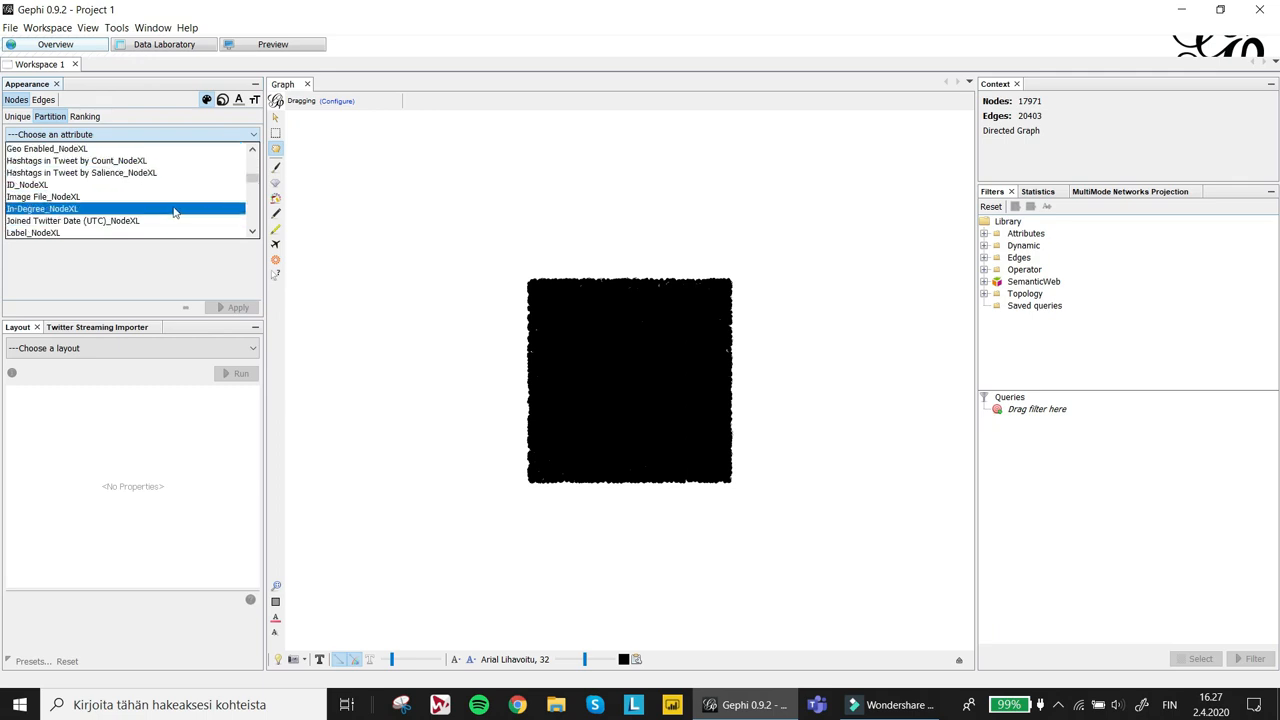
scroll(177, 202, down, 8)
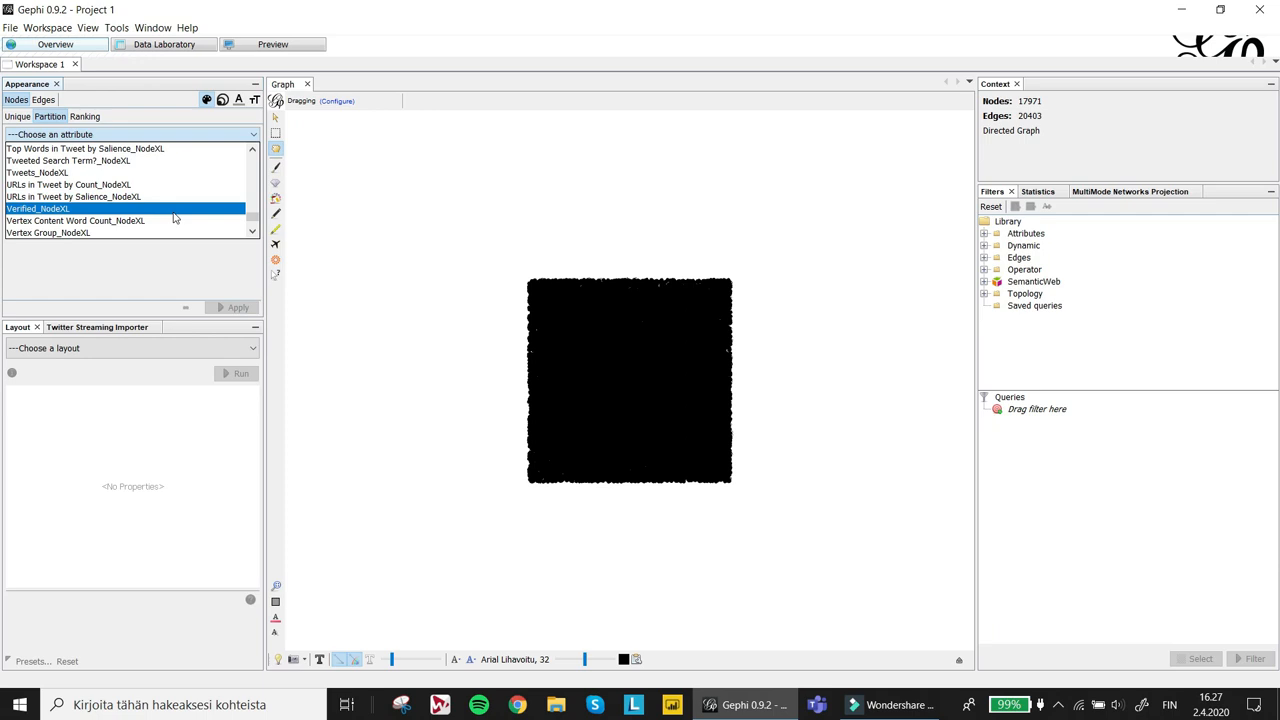
click(181, 237)
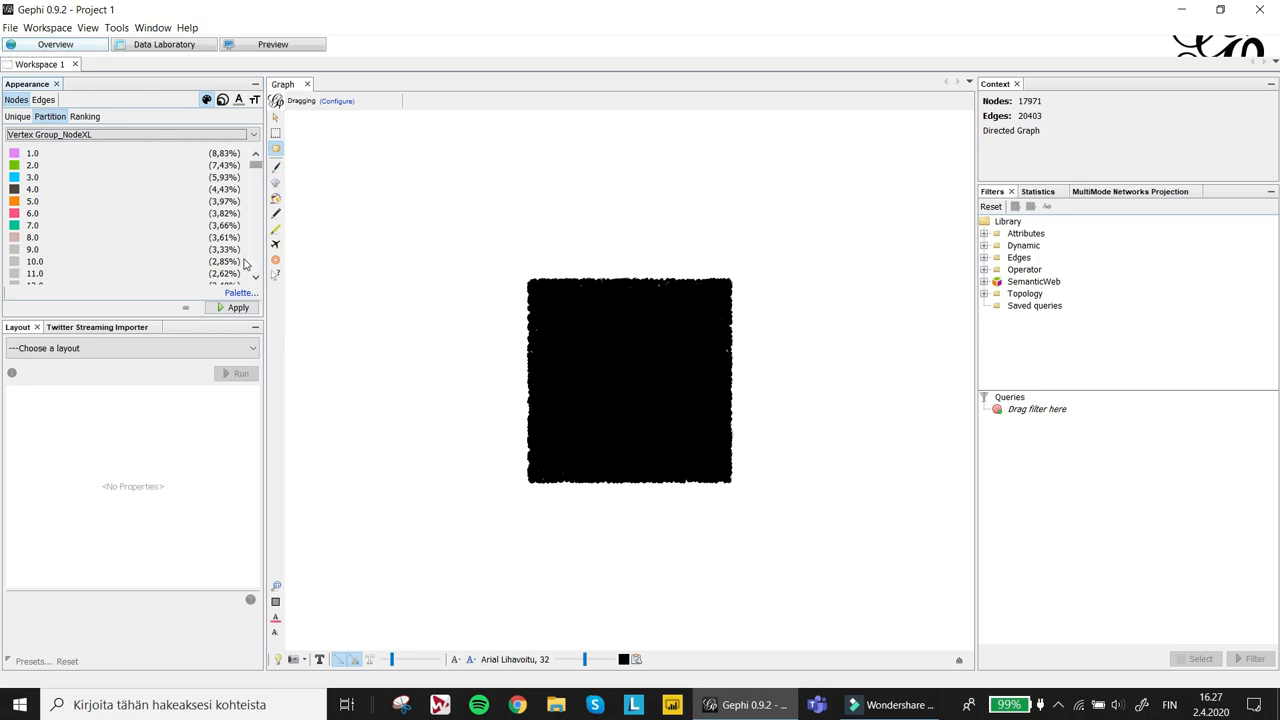
click(245, 293)
click(290, 312)
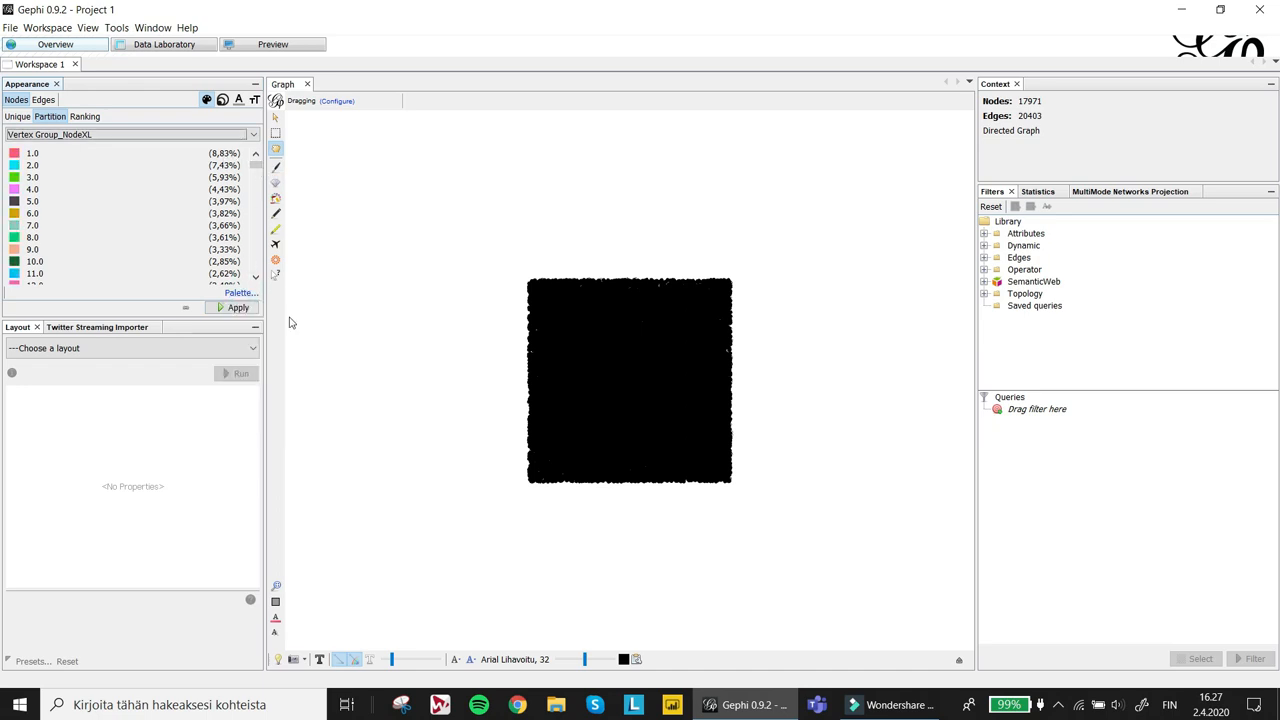
mouse_move(256, 164)
mouse_down()
mouse_move(256, 176)
mouse_move(256, 162)
mouse_up()
click(239, 308)
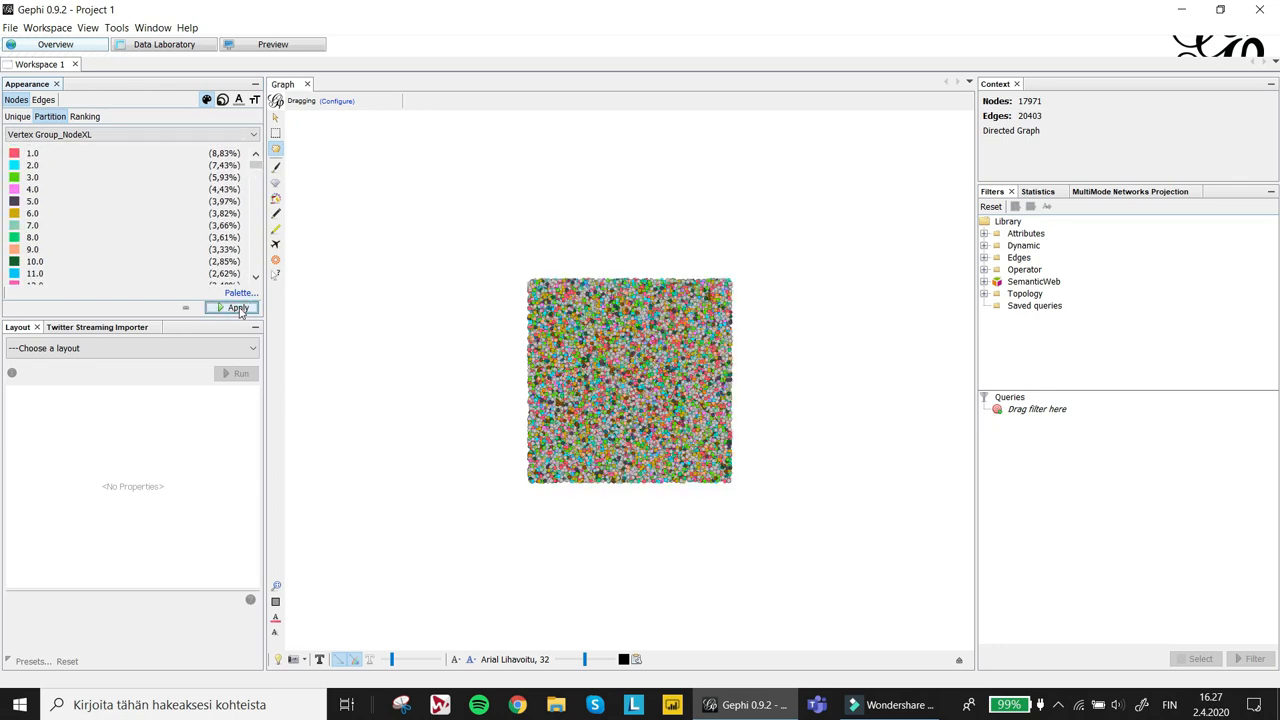
- Size the nodes by Betweenness Centrality_NodeXL ranking with a minimum size of 5 and apply
click(224, 101)
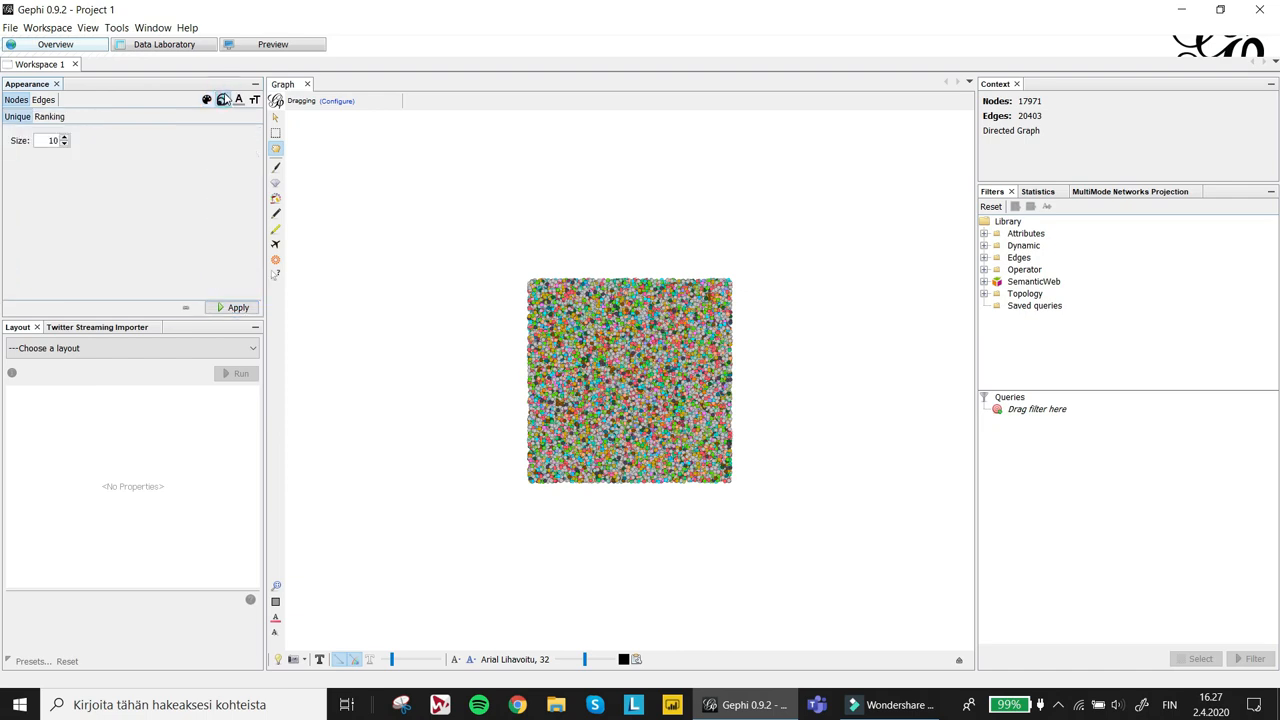
click(50, 116)
click(66, 134)
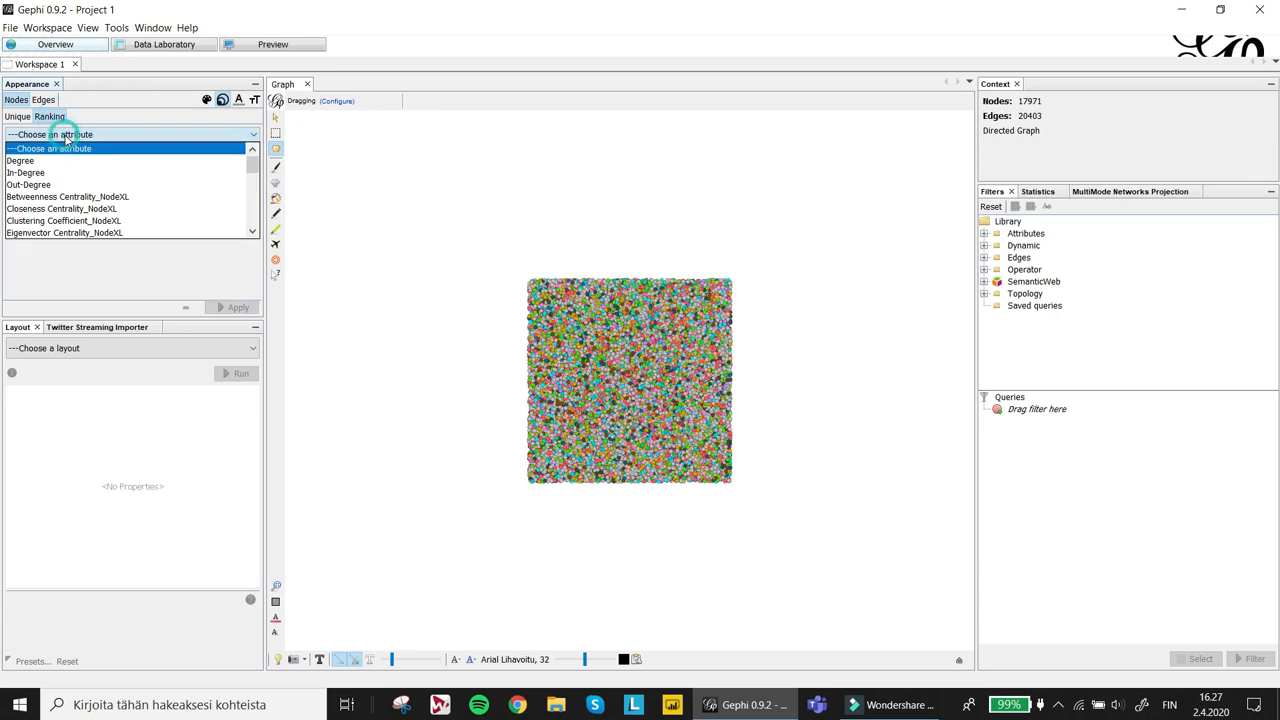
click(141, 198)
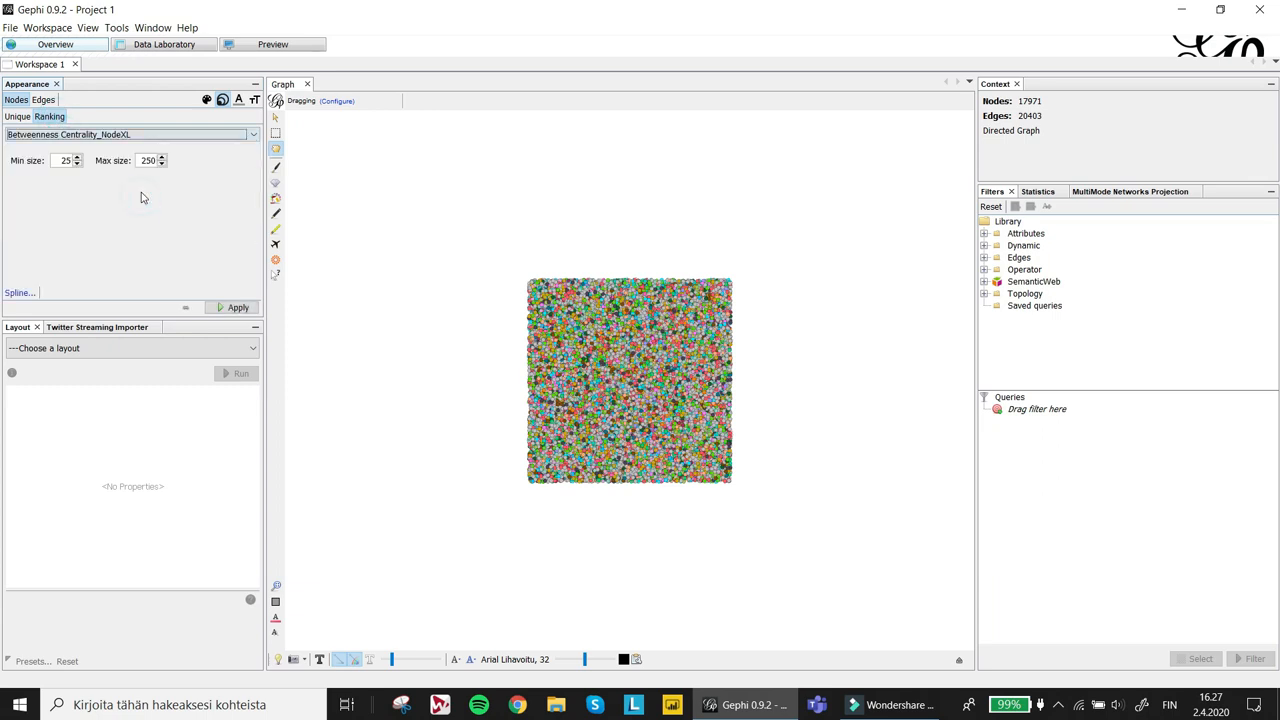
double_click(62, 160)
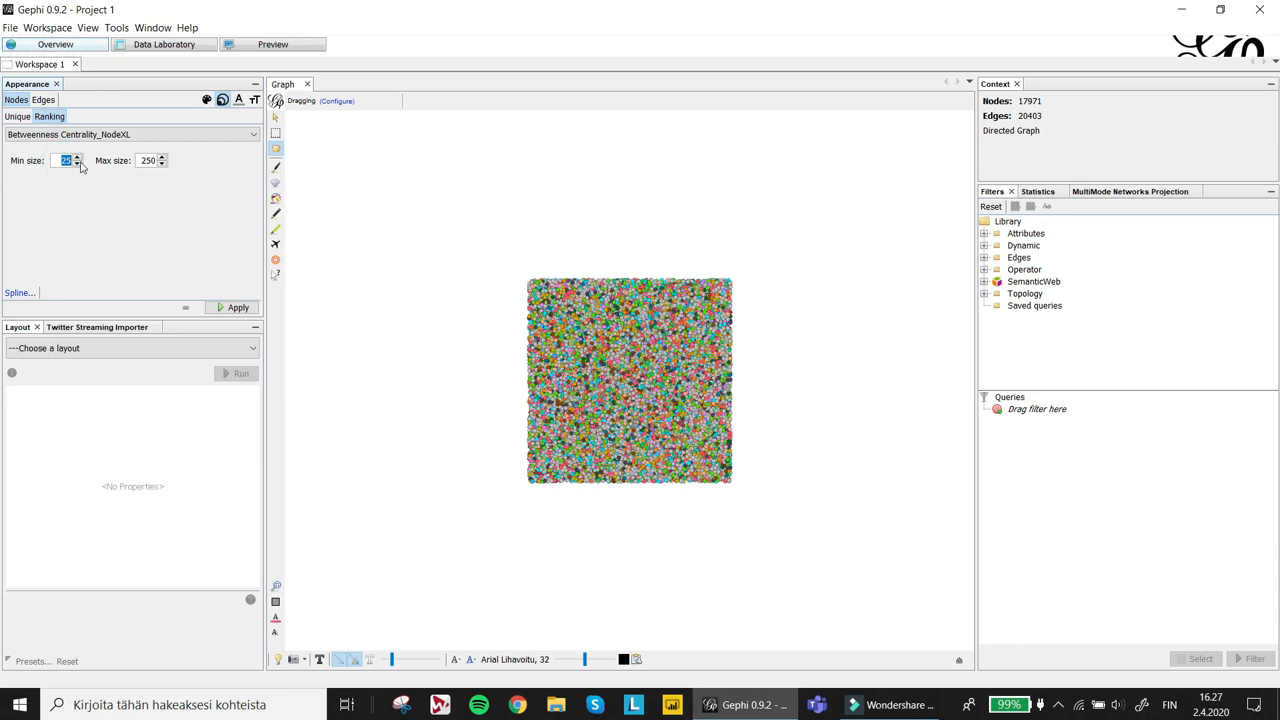
text(5)
click(222, 309)
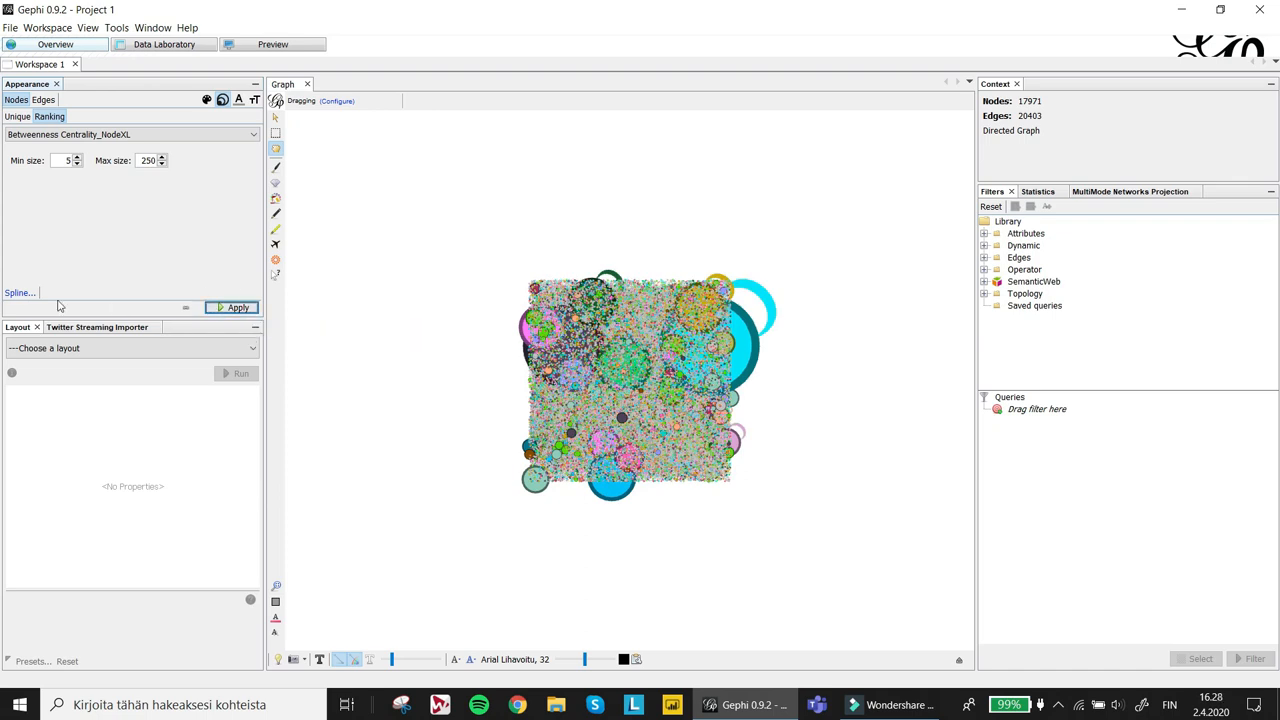
- Choose a spline interpolation template for the node size ranking and reapply it
click(24, 296)
click(760, 422)
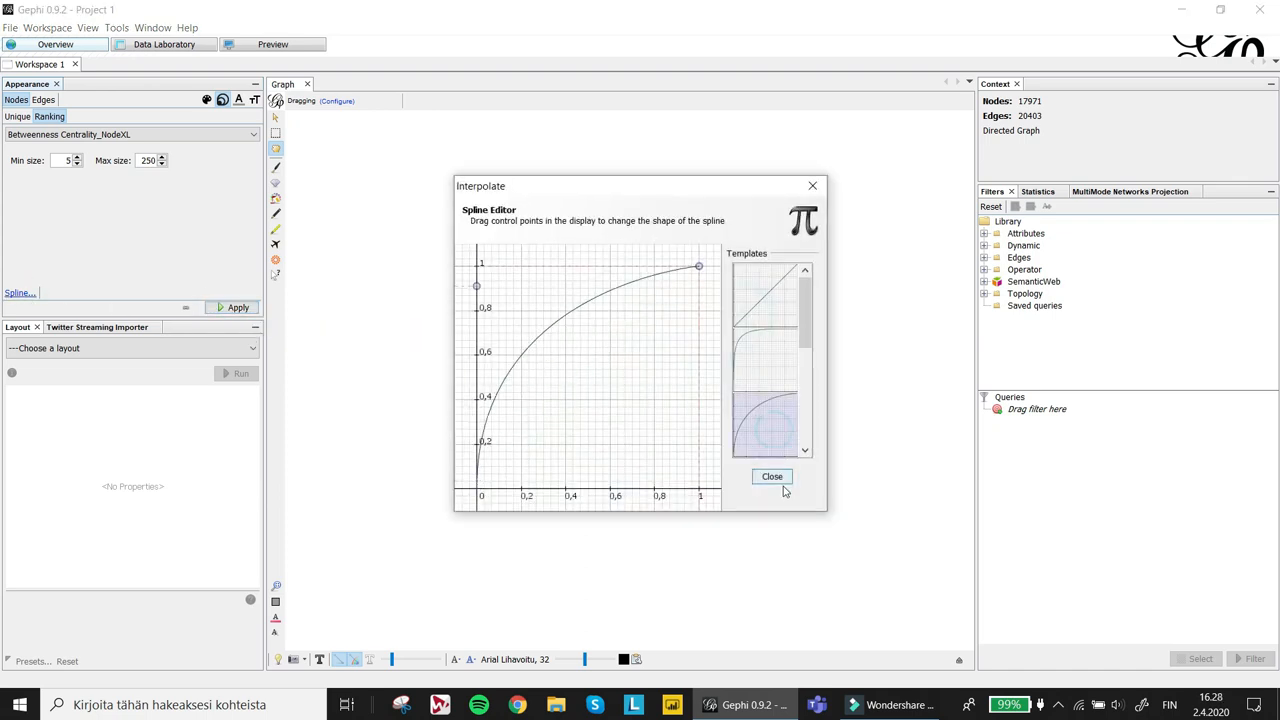
click(773, 477)
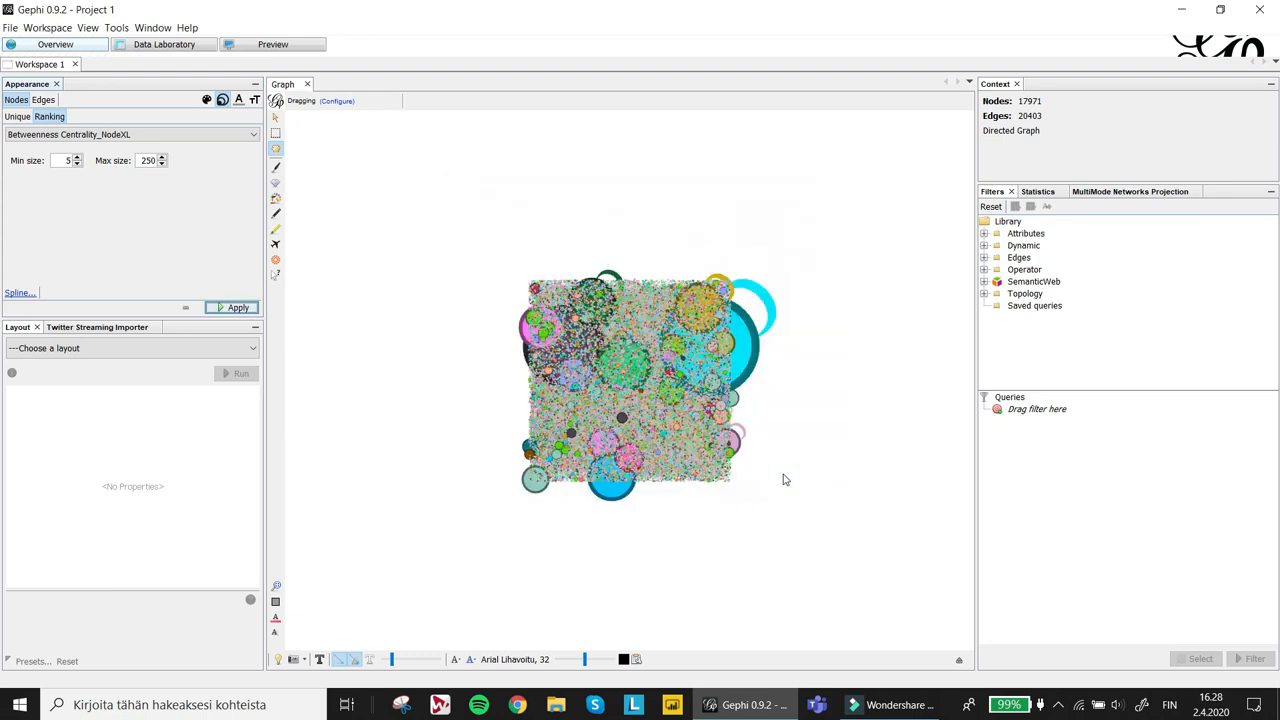
click(234, 310)
click(232, 308)
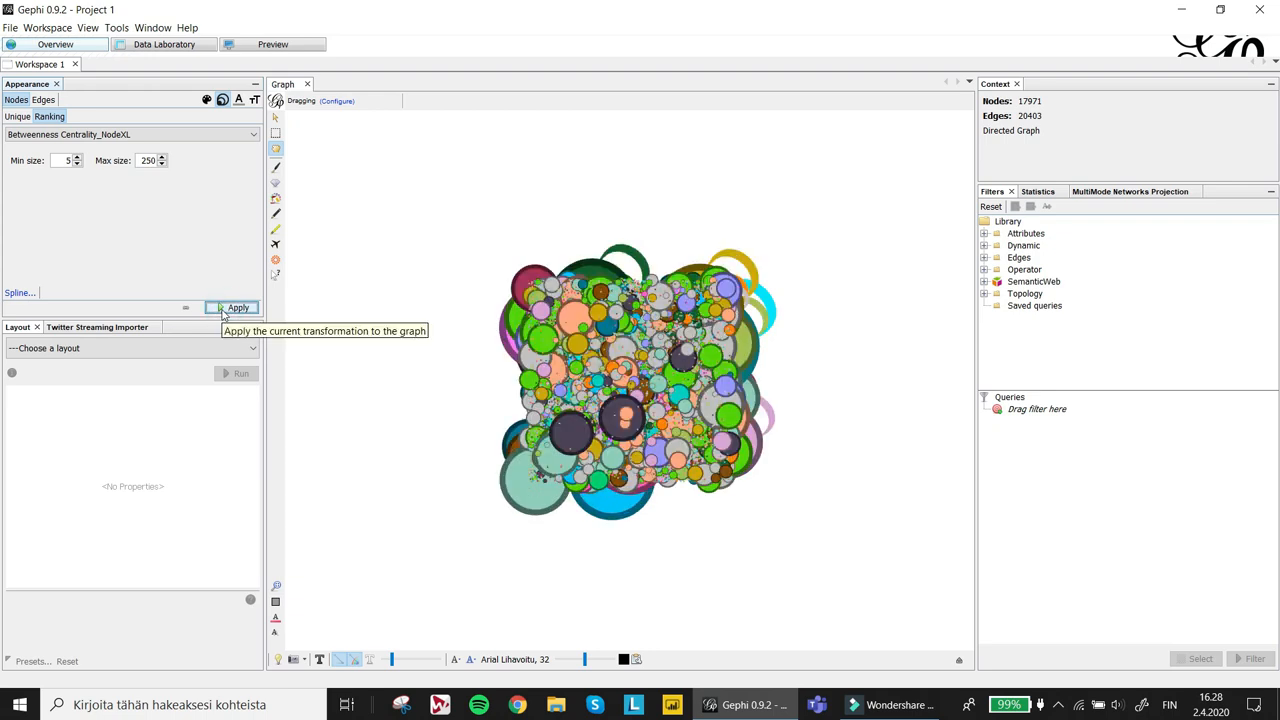
- Scale node label sizes by Betweenness Centrality_NodeXL ranking with a spline template and apply
click(254, 100)
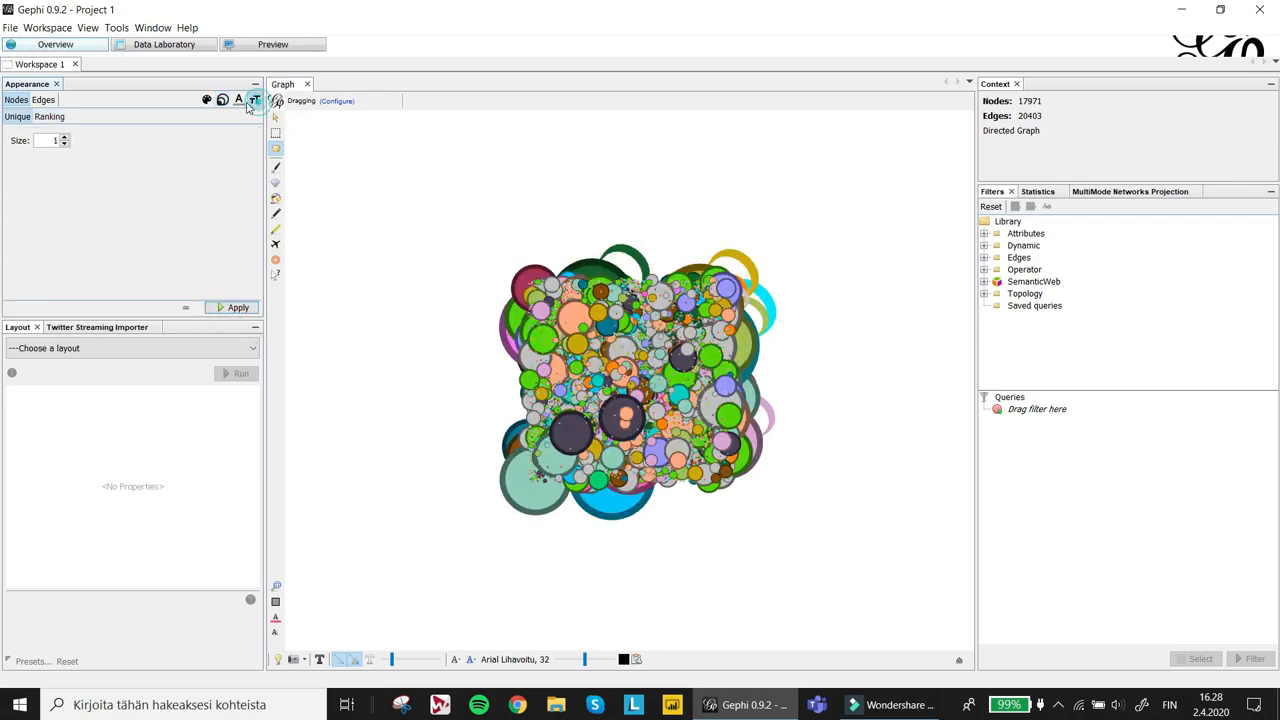
click(50, 117)
click(74, 136)
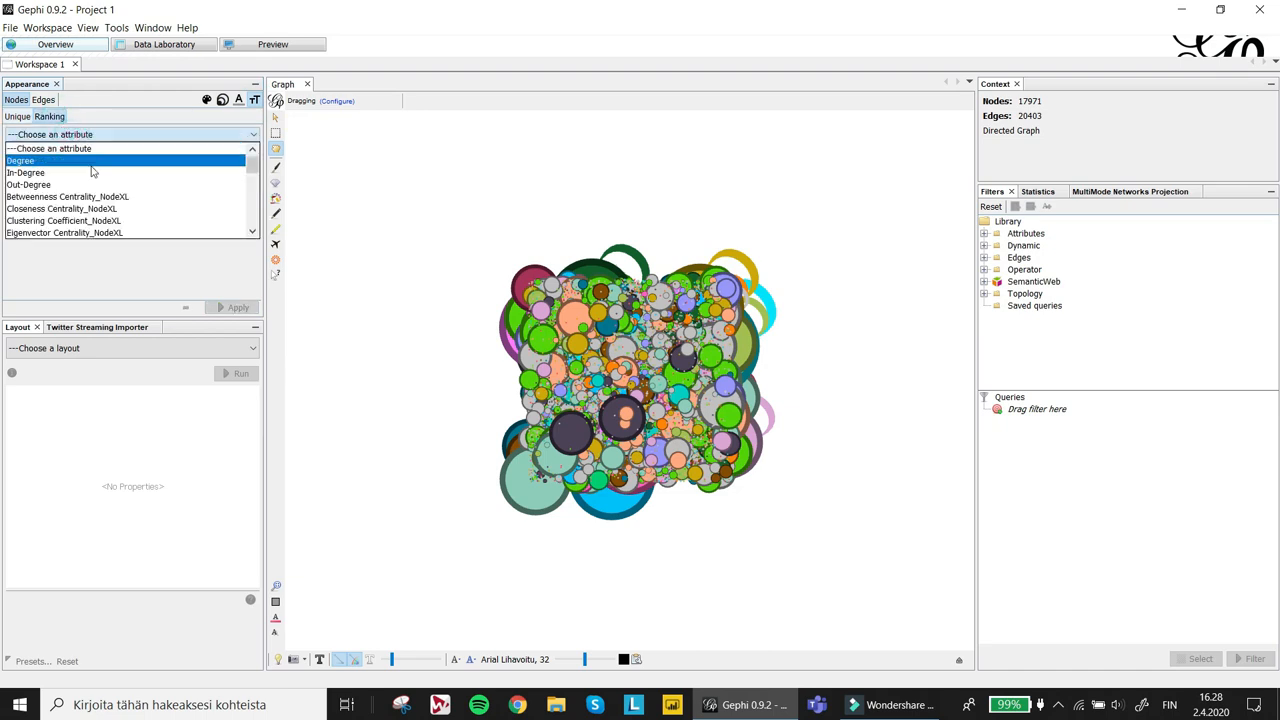
click(113, 198)
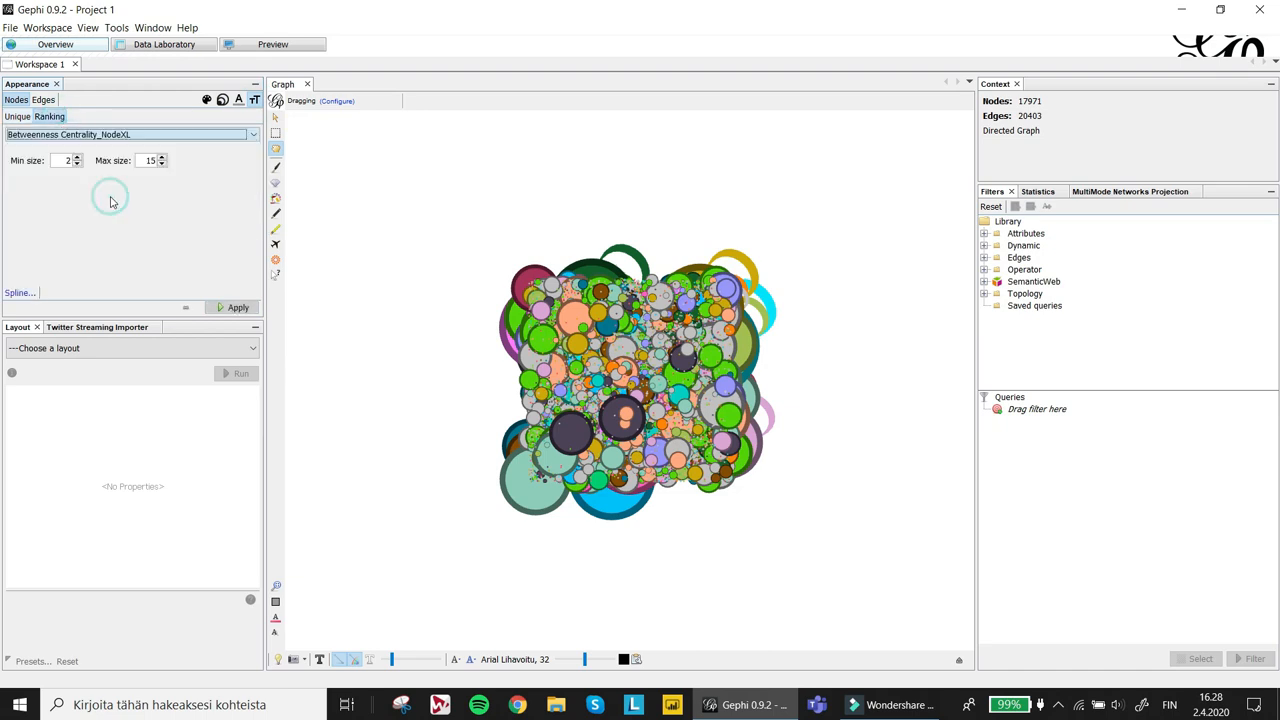
click(19, 293)
click(767, 405)
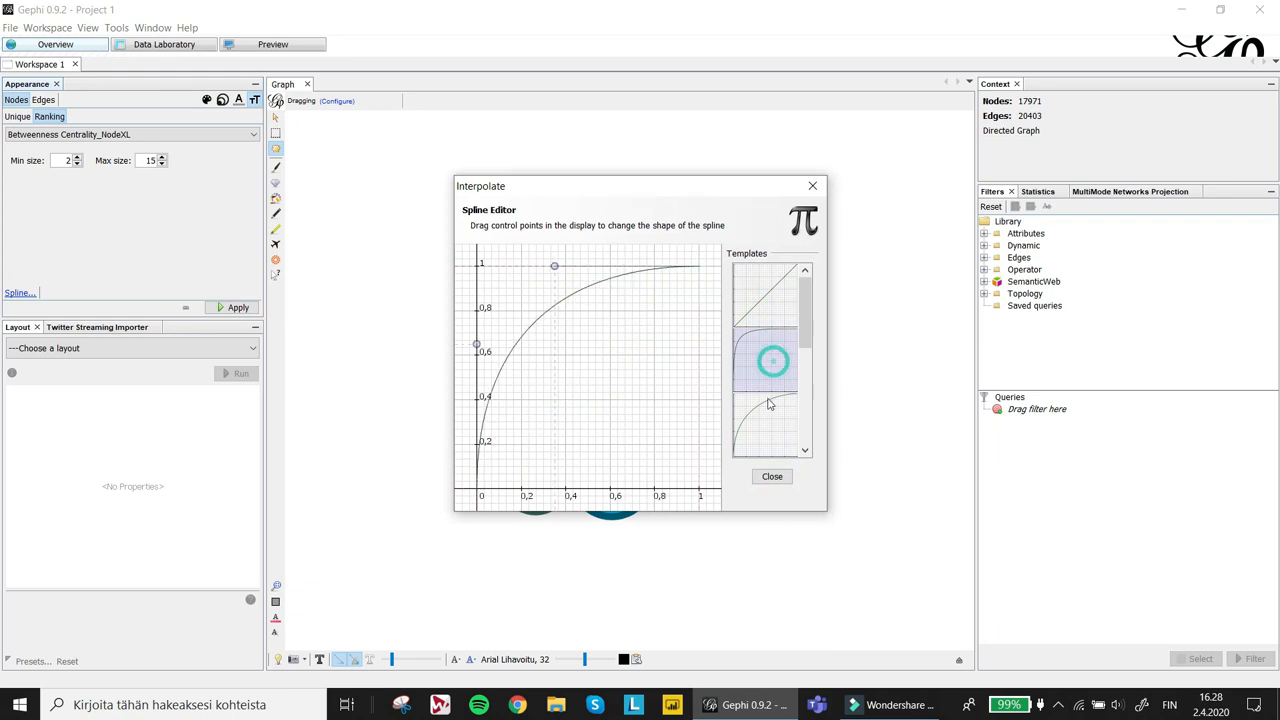
click(772, 476)
click(236, 308)
- Show node labels in the graph view and hide them again
click(319, 659)
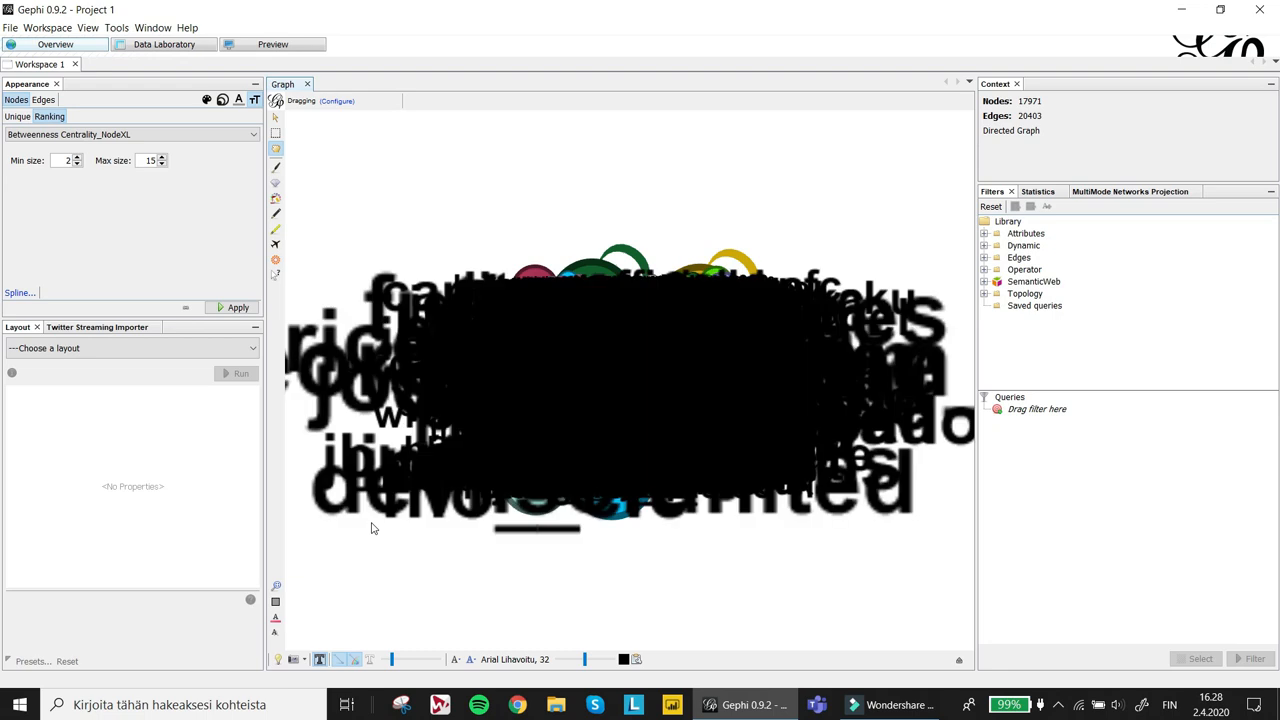
click(320, 660)
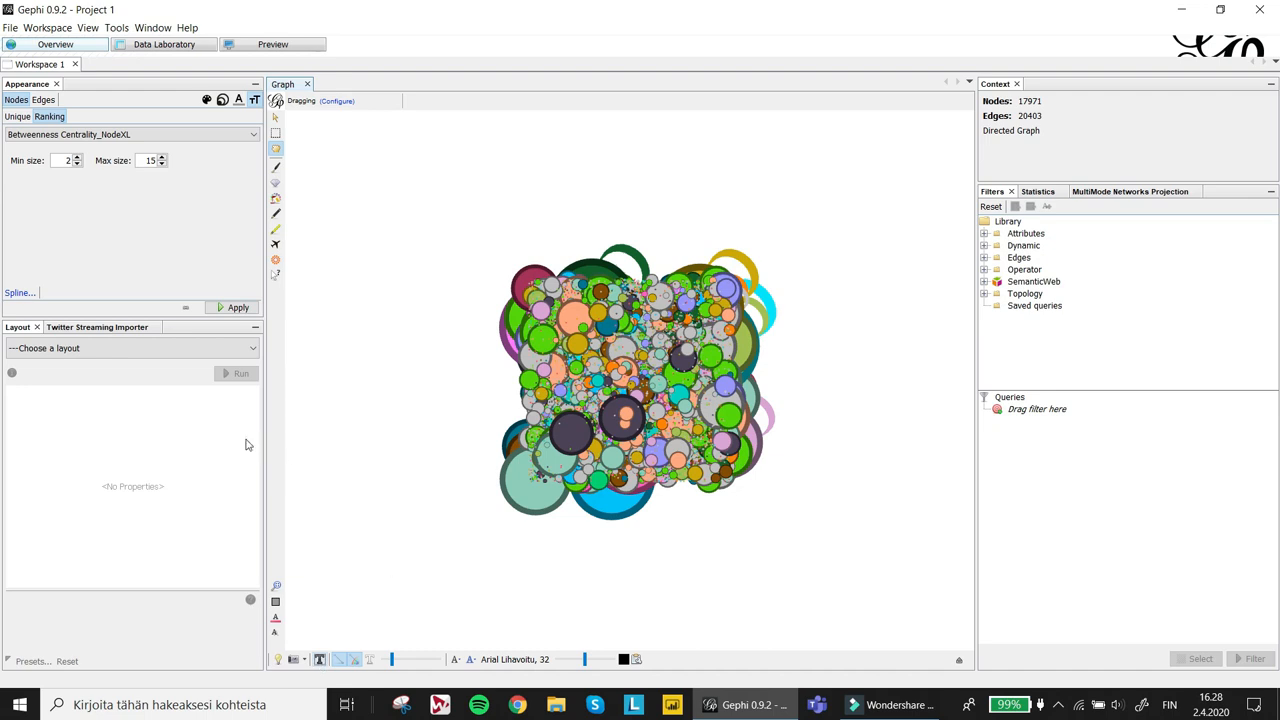
- Run the ForceAtlas 2 layout and set its Scaling to 100
click(141, 353)
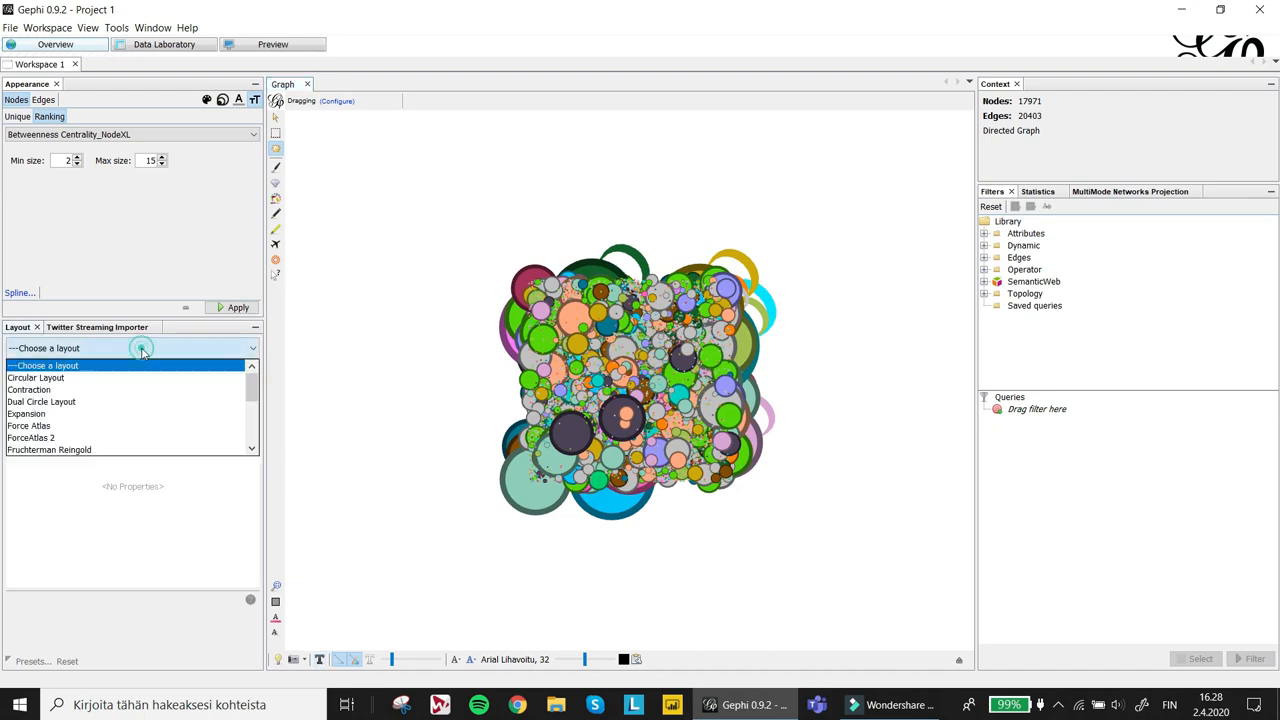
click(156, 440)
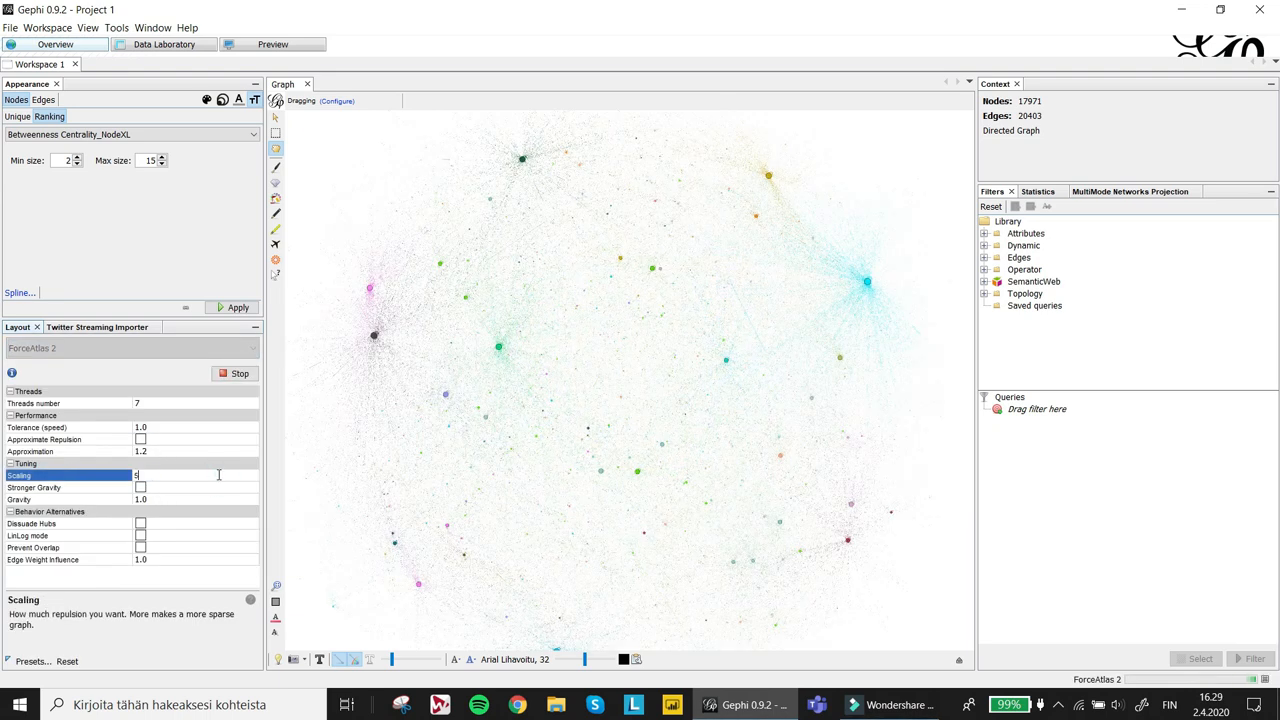
key(Return)
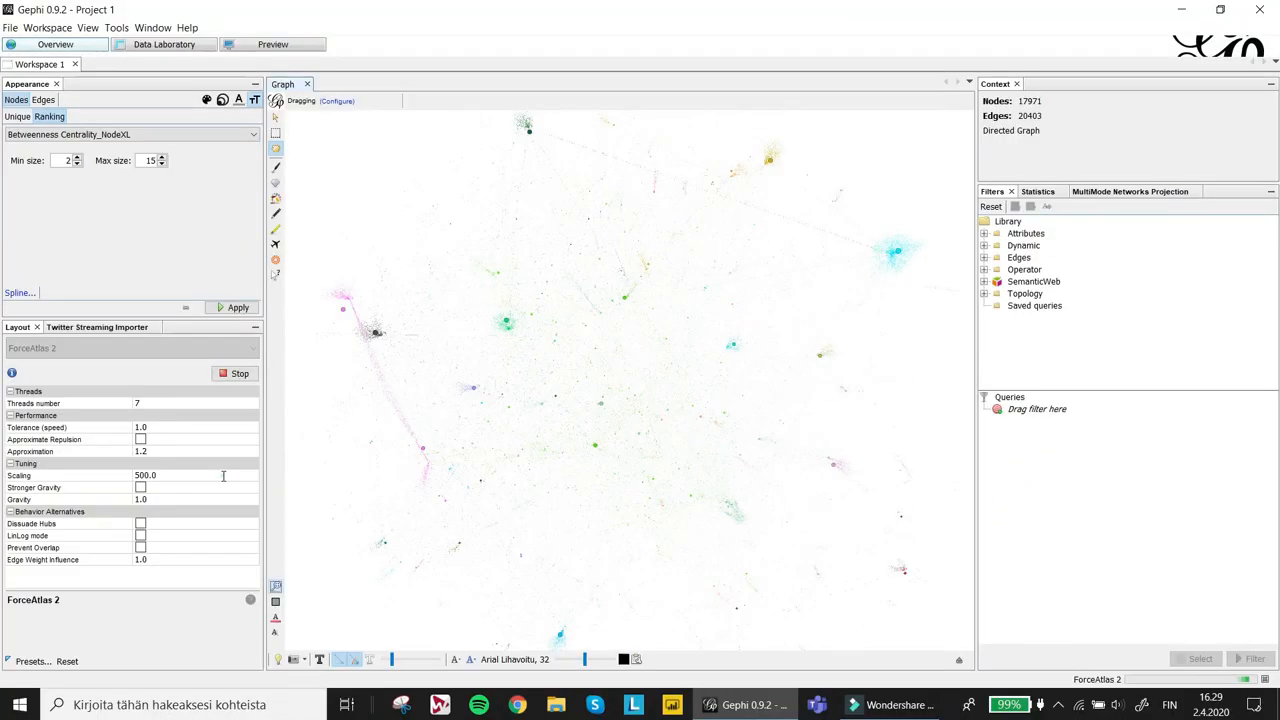
click(223, 476)
text(100)
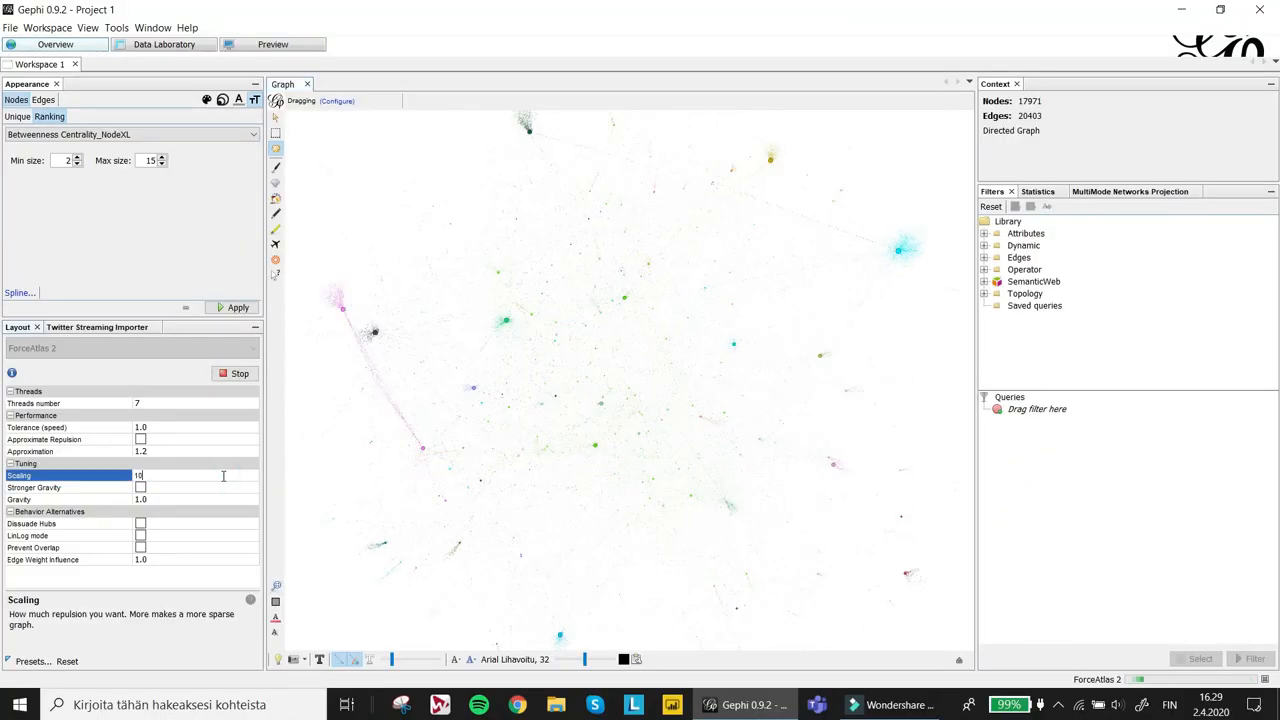
key(Return)
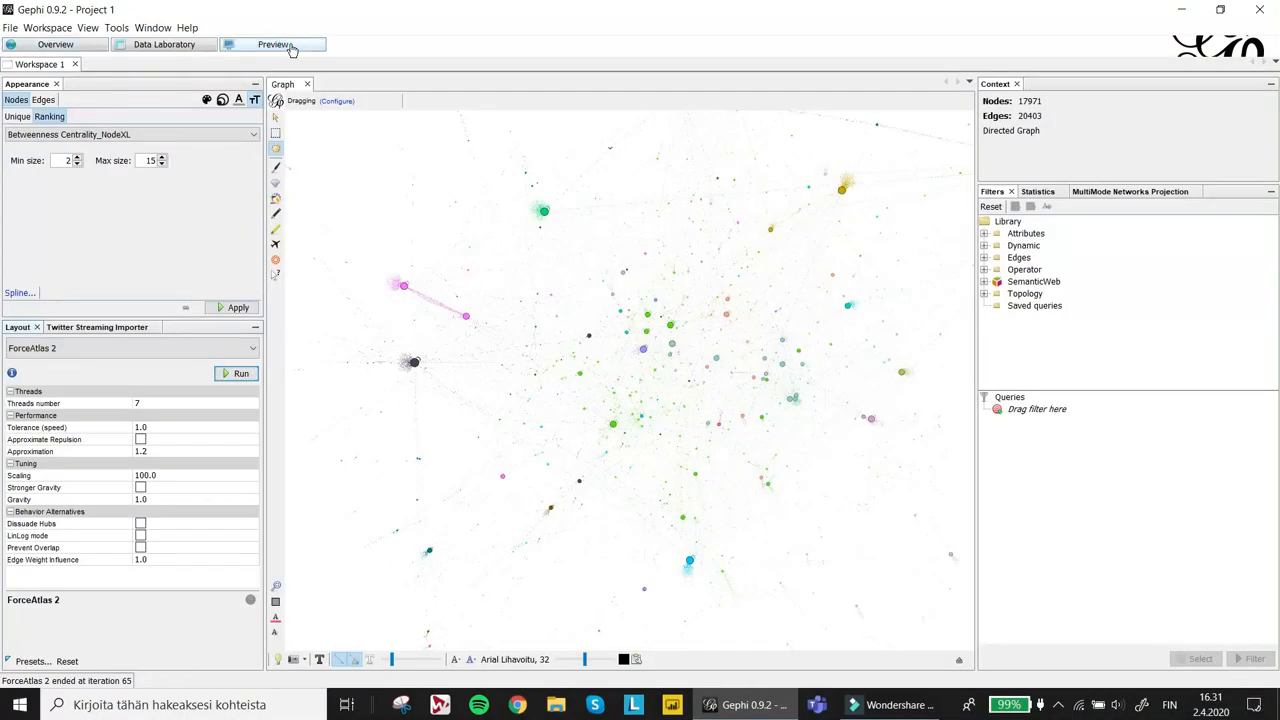
- Switch to the preview, load the Default preset and refresh the rendered network
click(291, 48)
click(232, 120)
scroll(190, 175, down, 2)
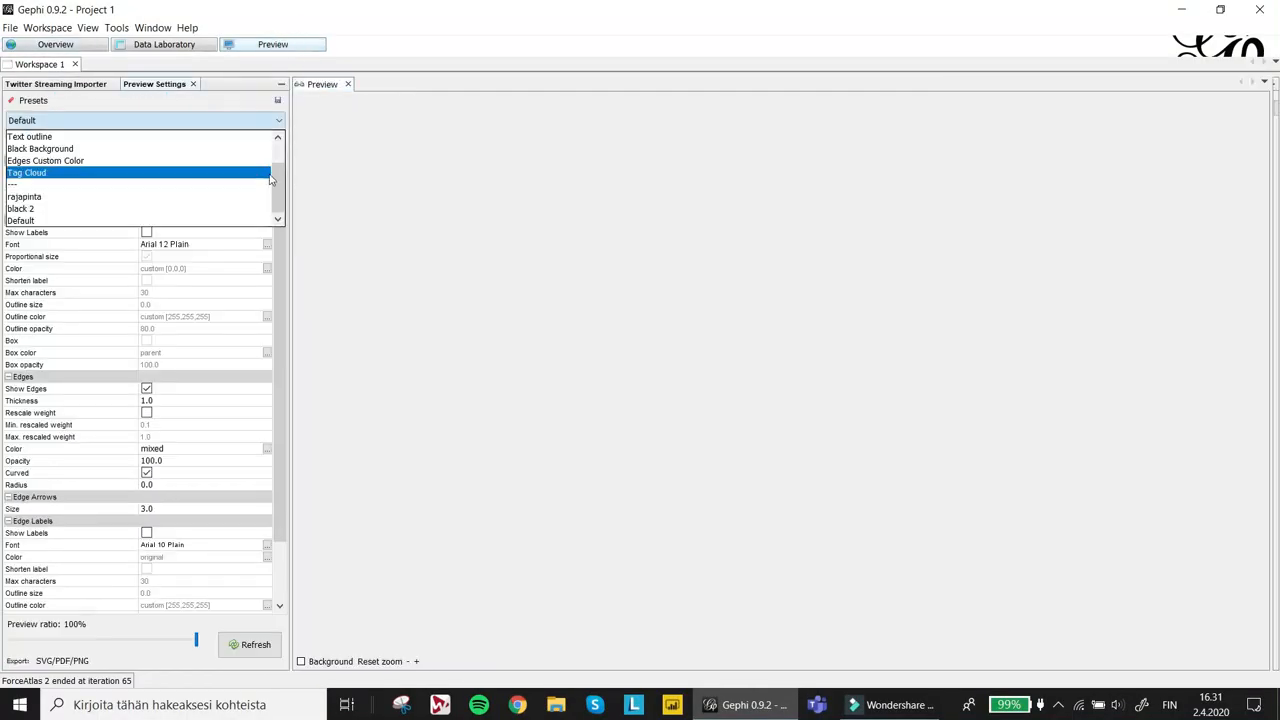
click(193, 220)
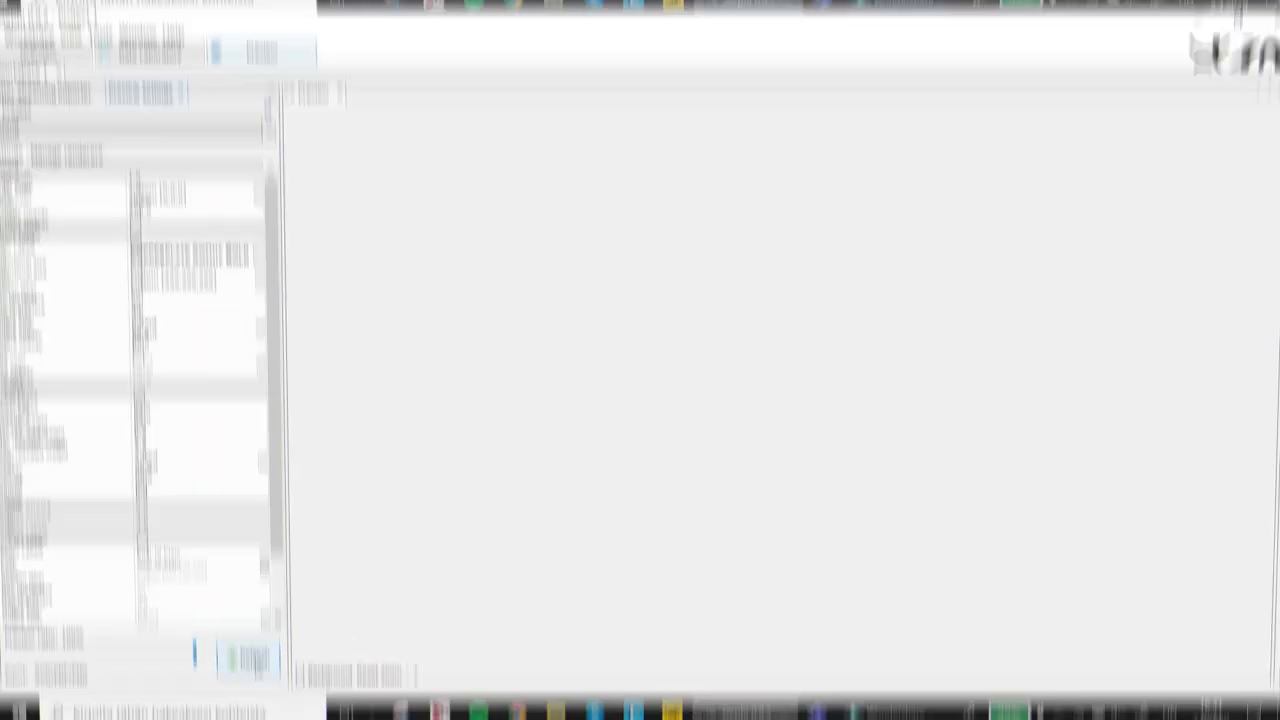
click(250, 652)
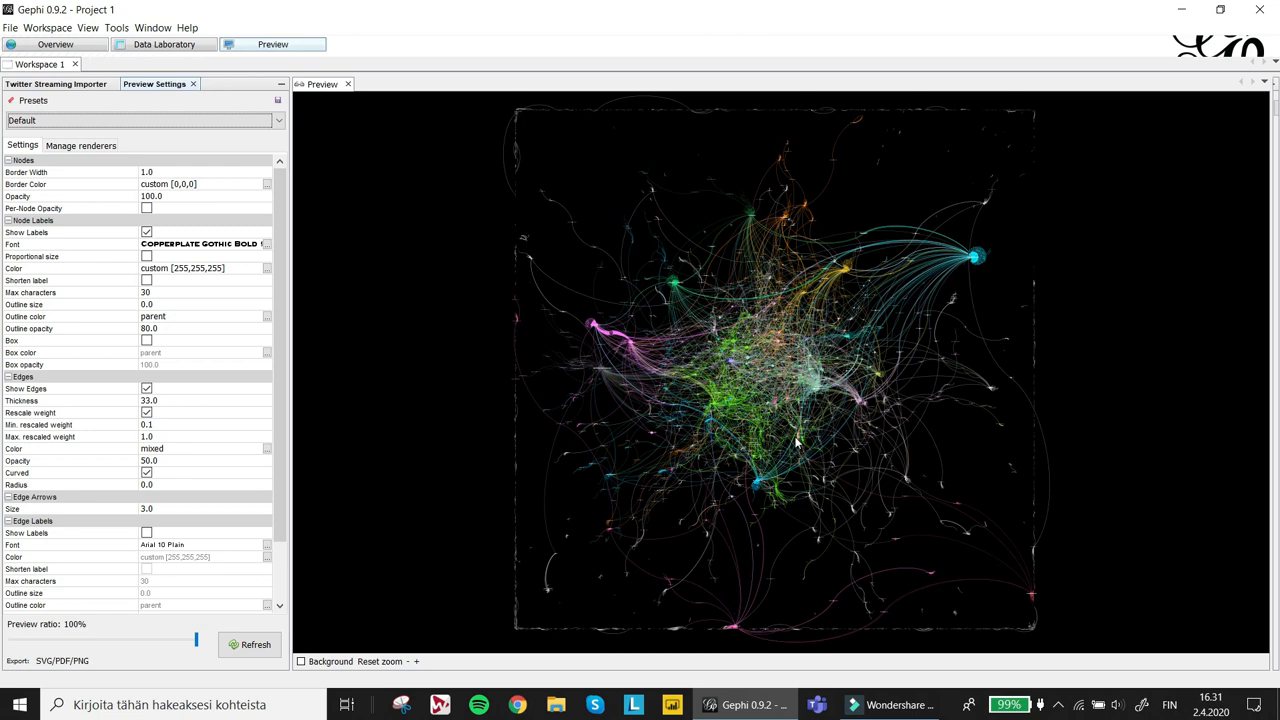
scroll(796, 440, up, 2)
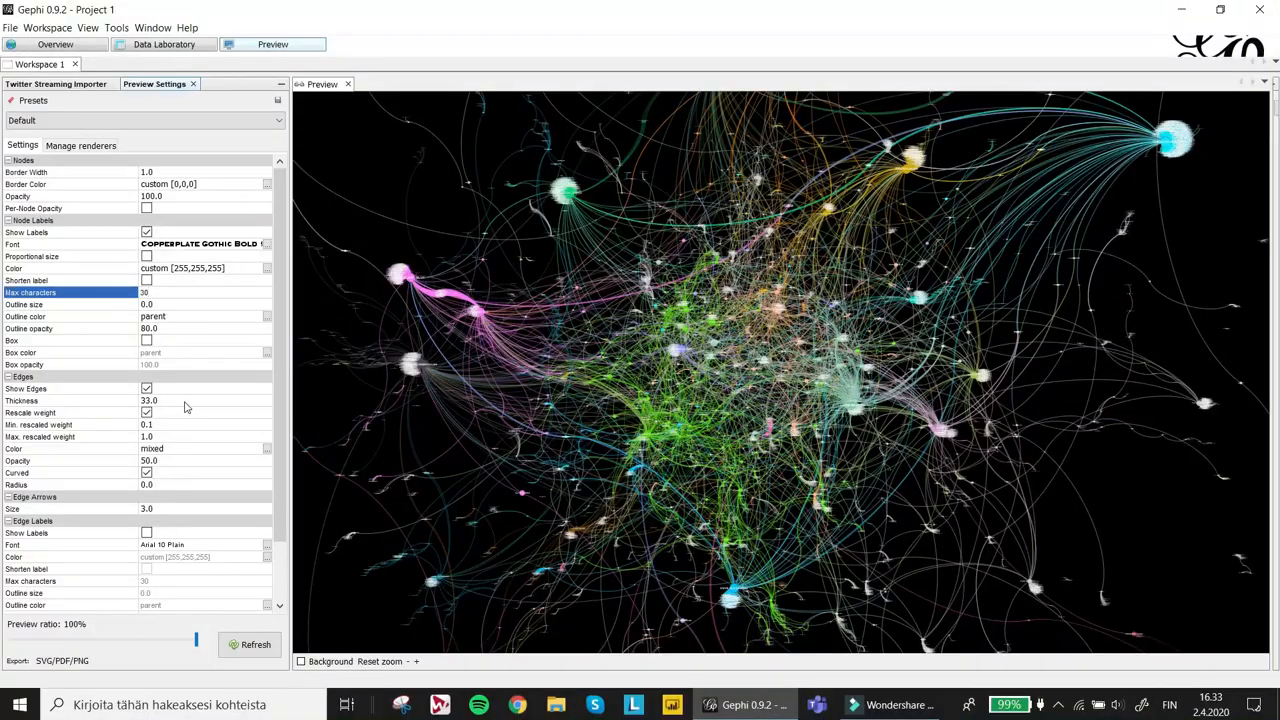
- Set the edge opacity to 15 and refresh the preview
click(185, 401)
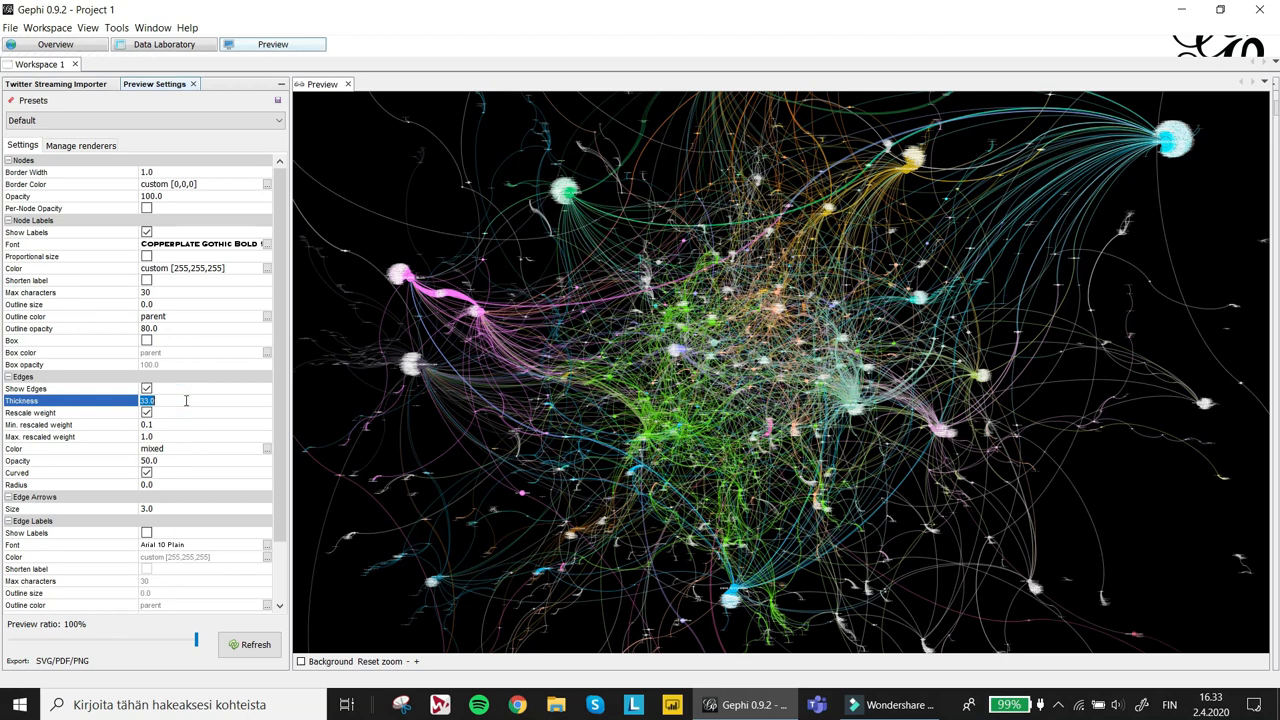
click(178, 461)
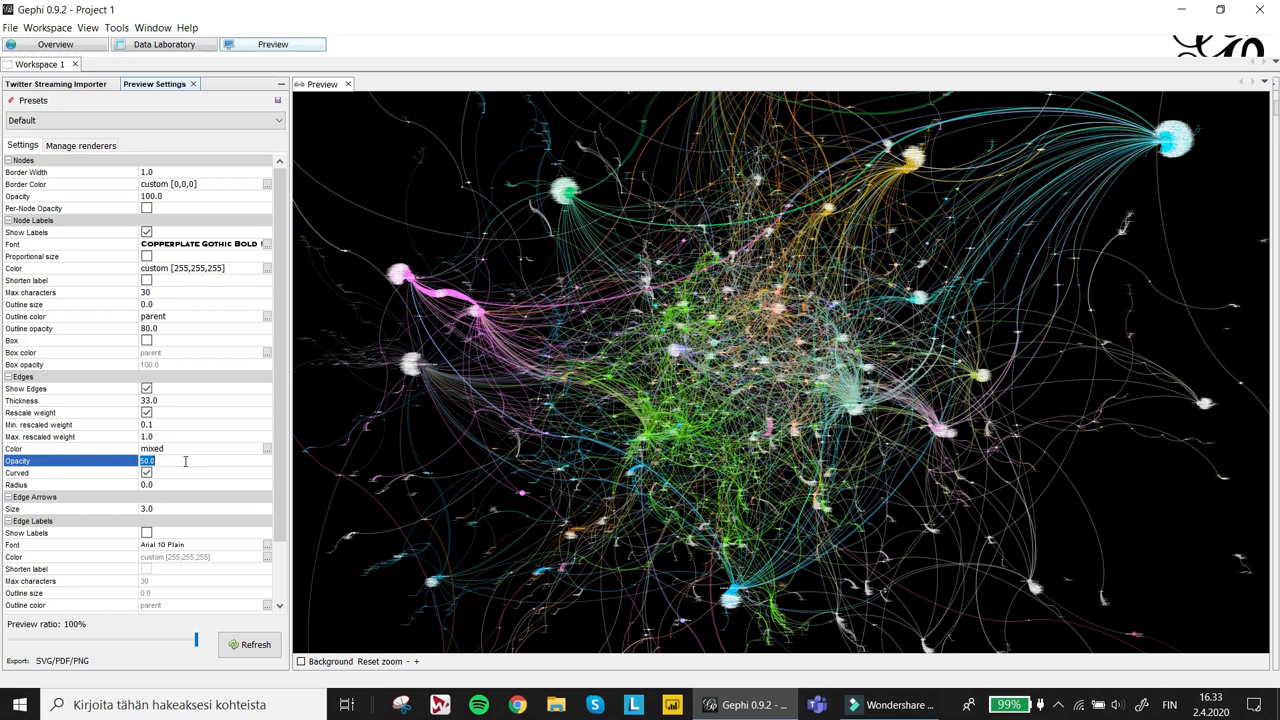
text(15)
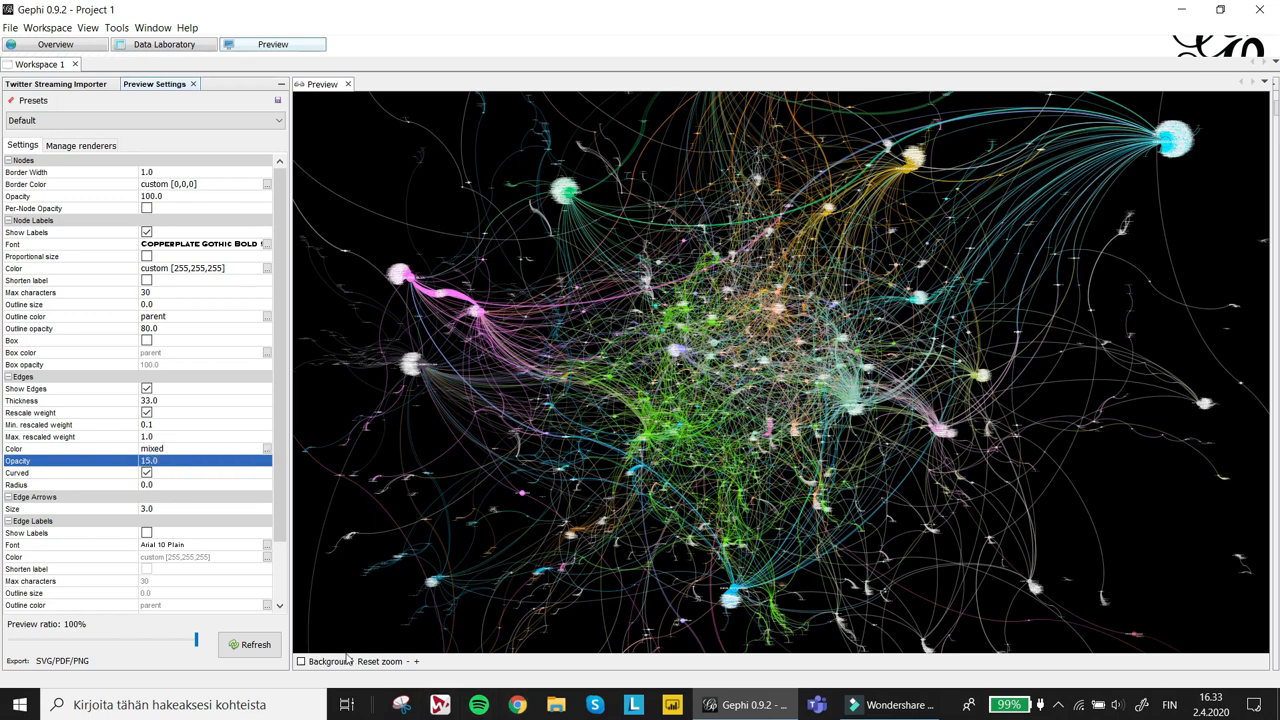
click(262, 646)
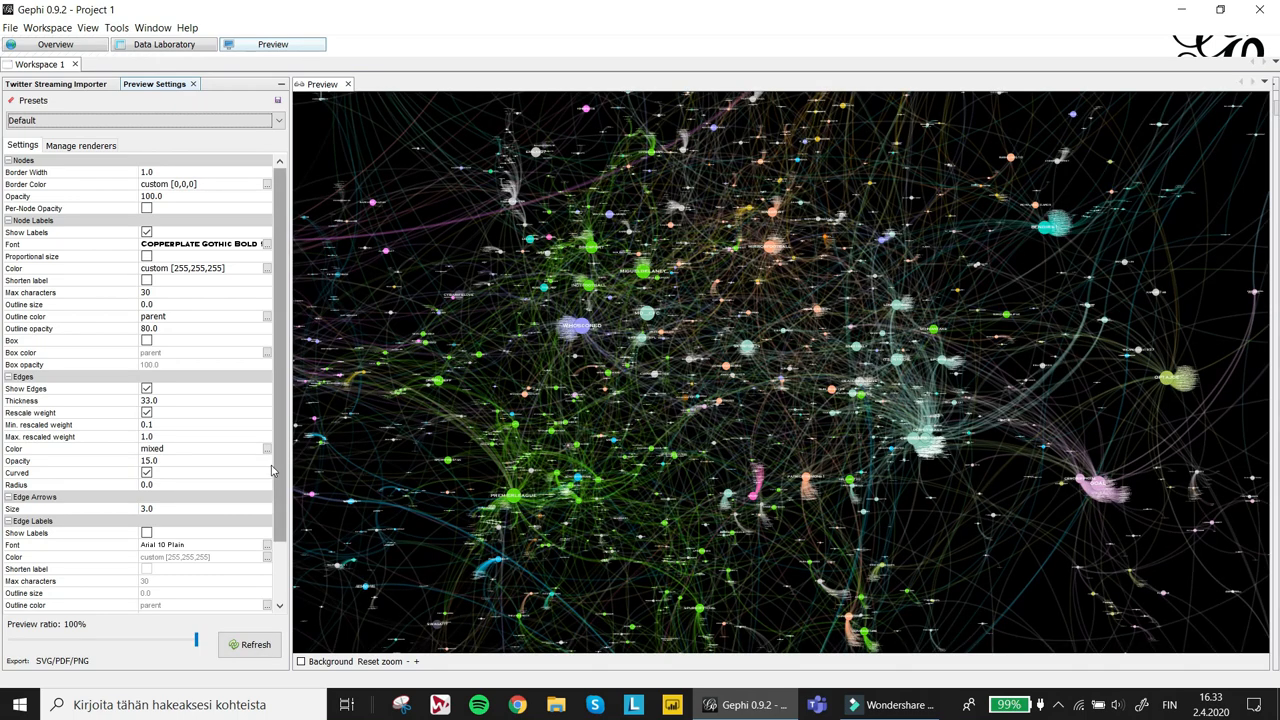
- Set the edge opacity to 25 and refresh the preview
click(229, 461)
text(25)
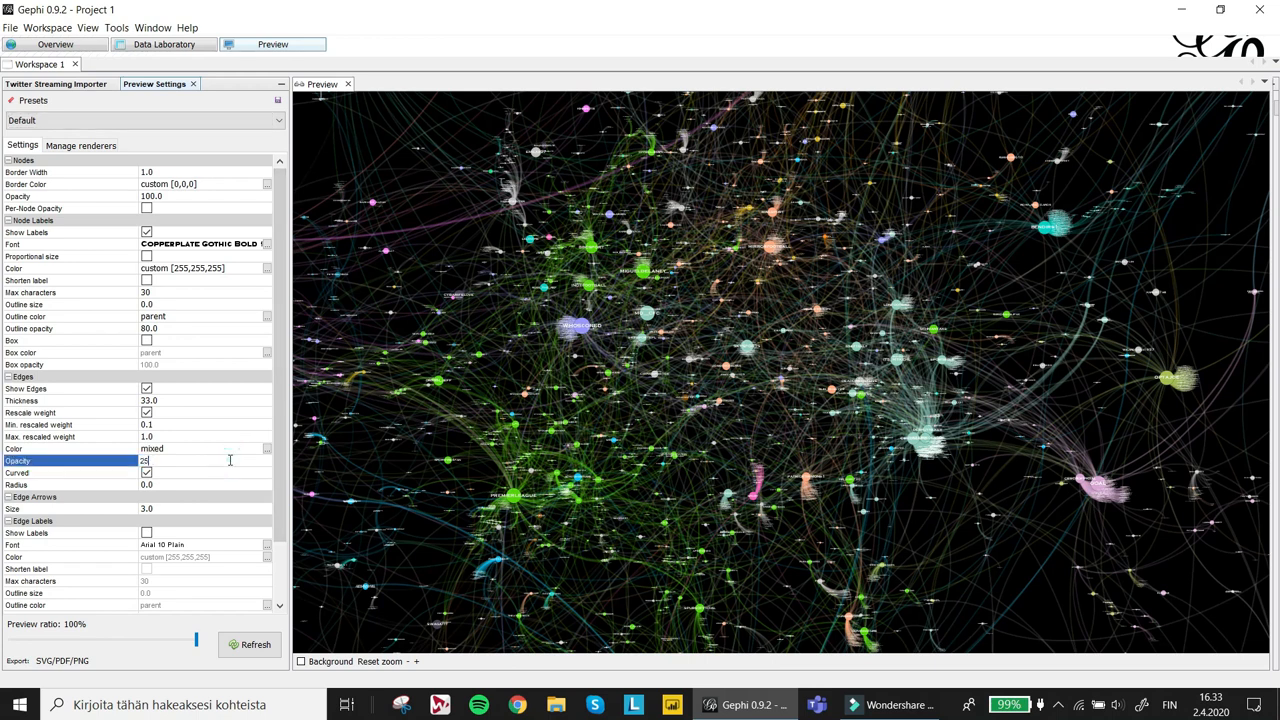
key(Return)
click(252, 645)
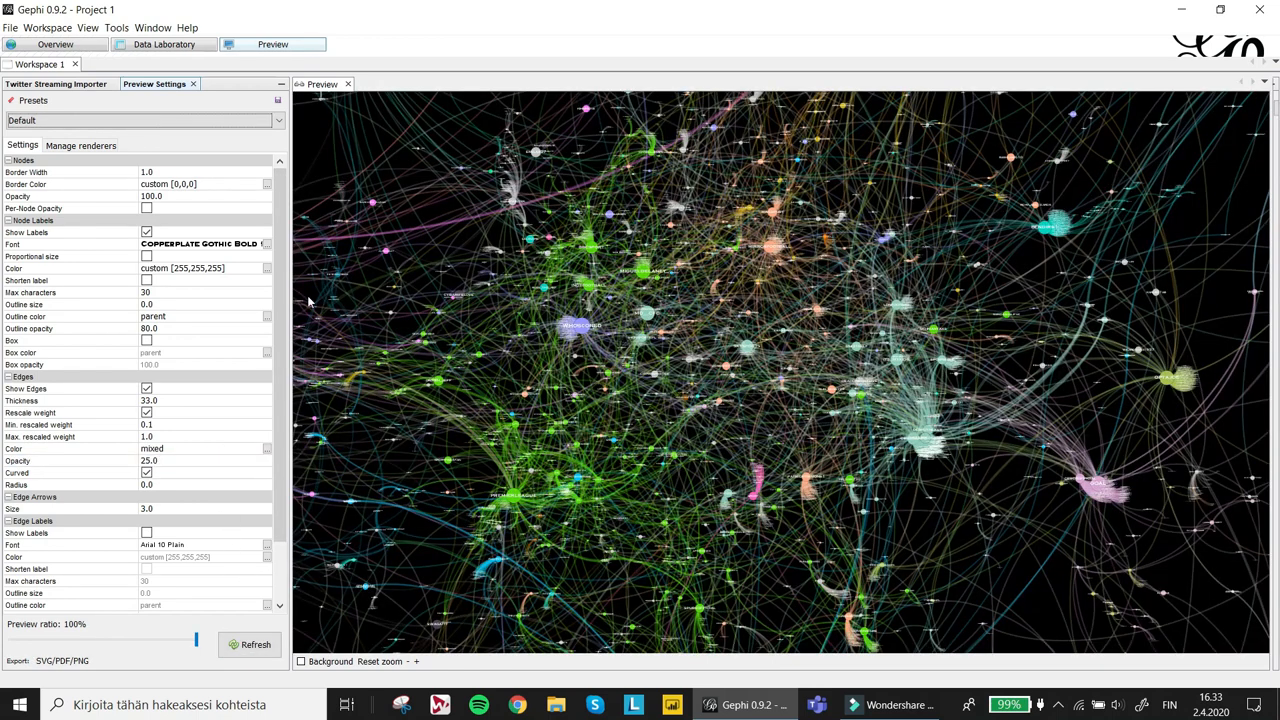
- Set the edge thickness to 15 and refresh the preview
click(200, 401)
text(15)
key(Return)
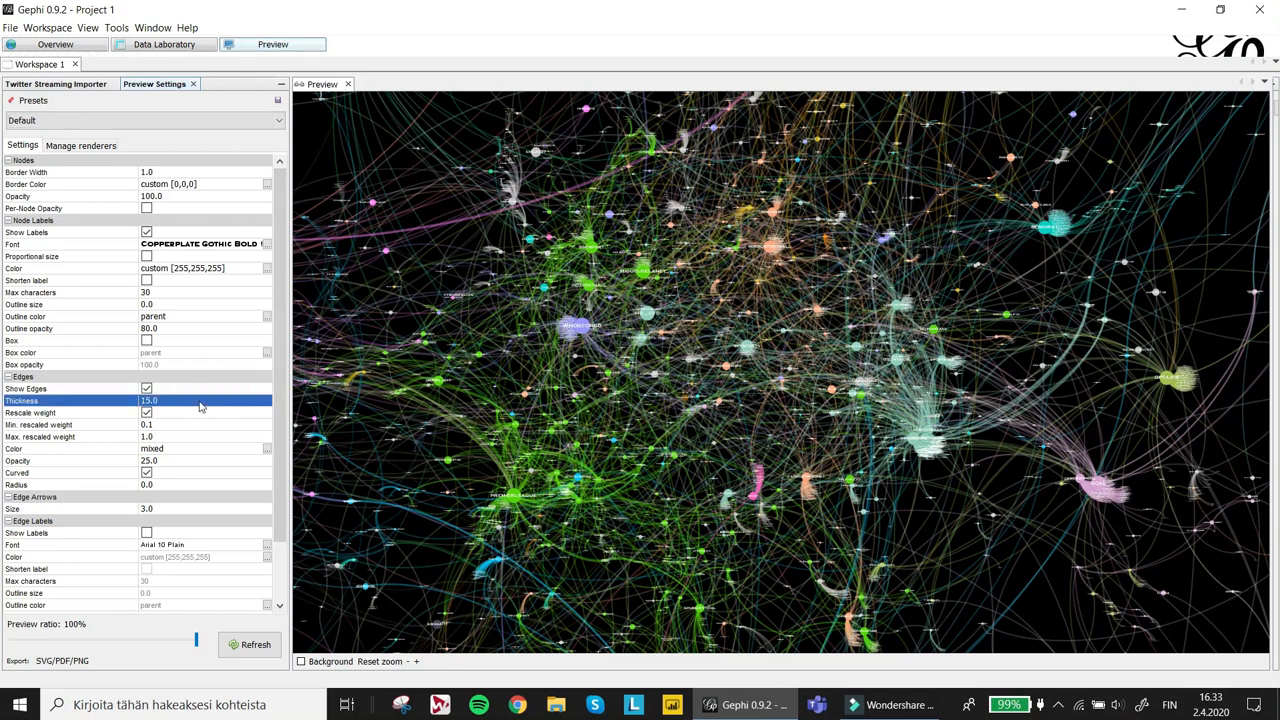
click(248, 645)
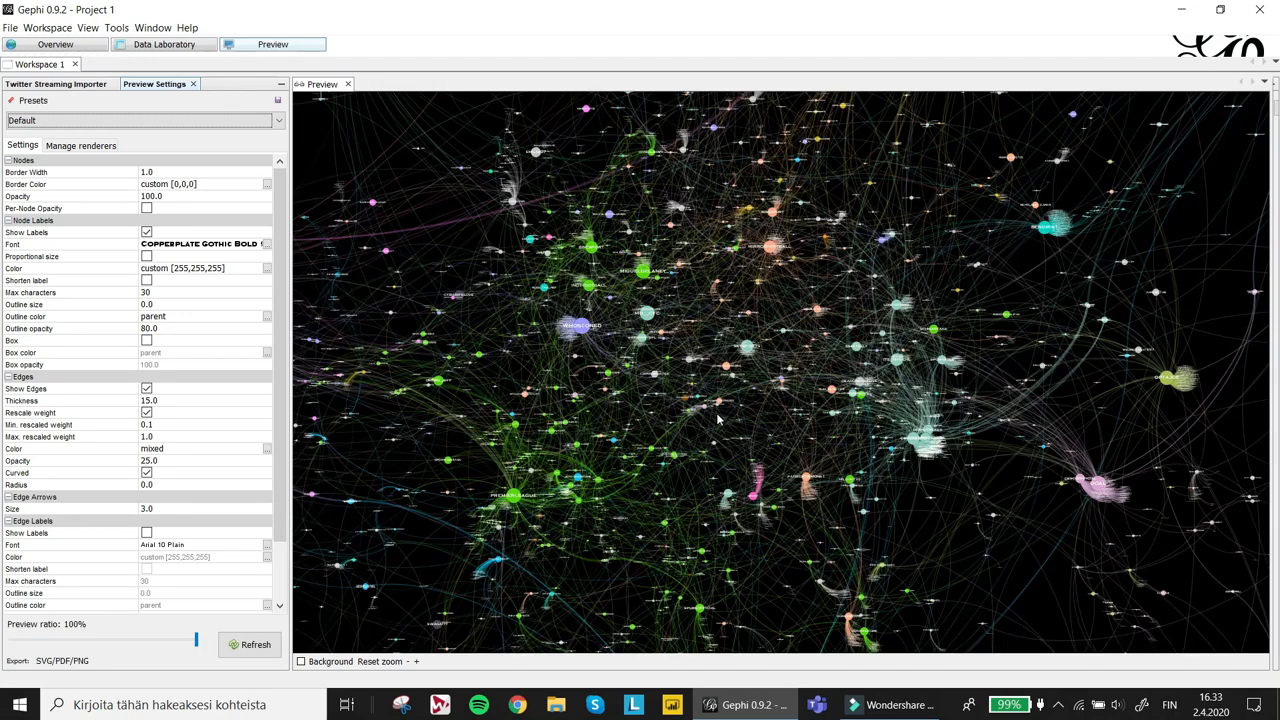
- Set the edge opacity to 50 and refresh the preview
scroll(540, 468, down, 2)
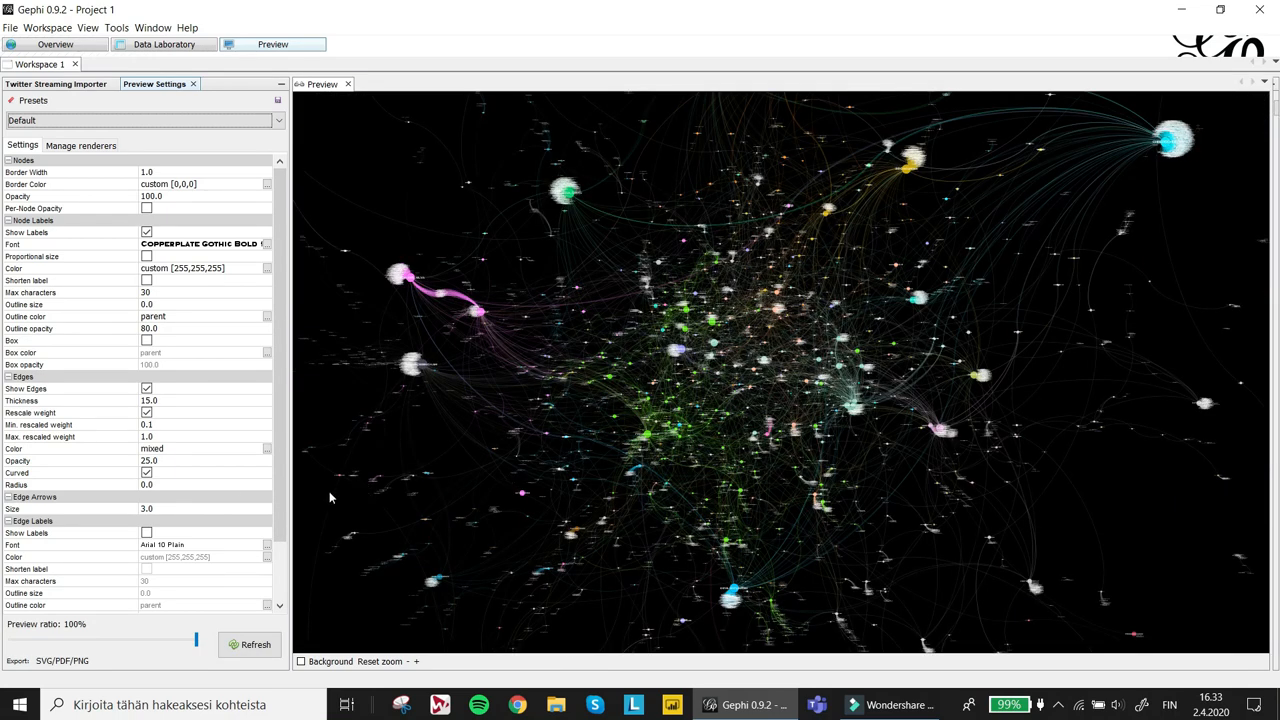
click(215, 462)
text(50)
key(Return)
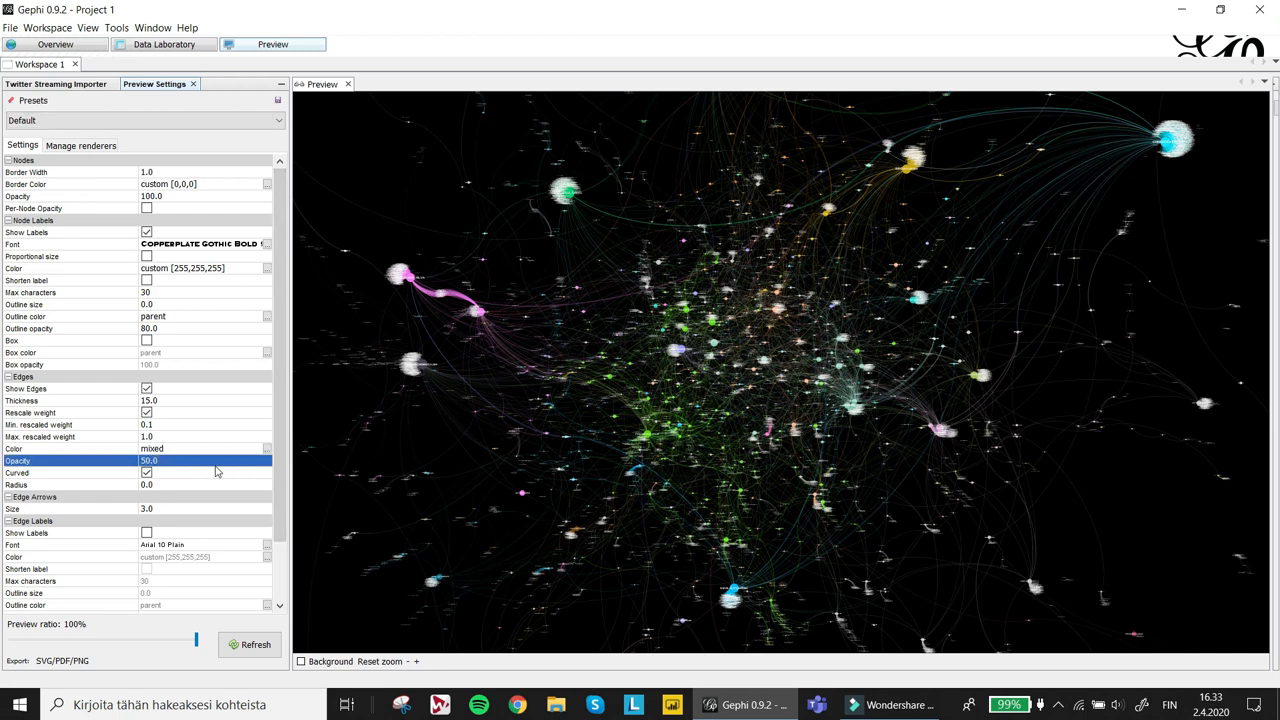
click(248, 648)
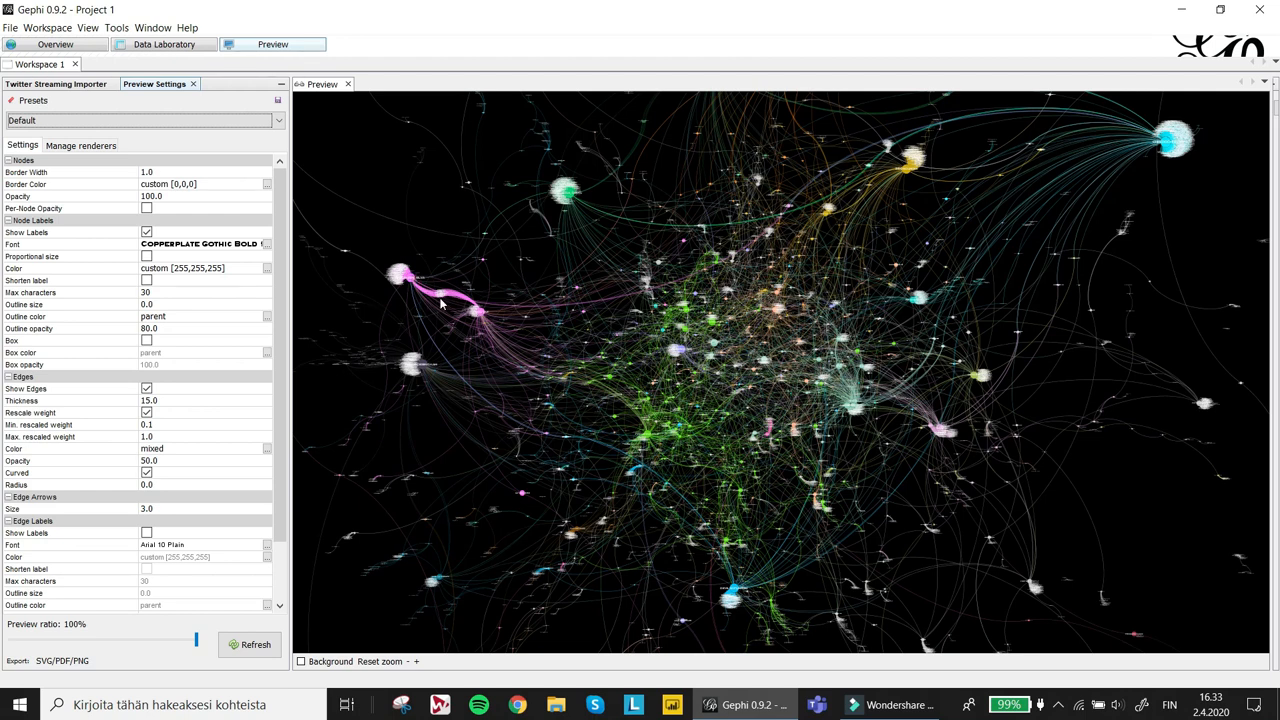
- Zoom into the preview to inspect the pink hub cluster and its edges, then reset the zoom
scroll(441, 304, up, 1)
drag(379, 330, 989, 406)
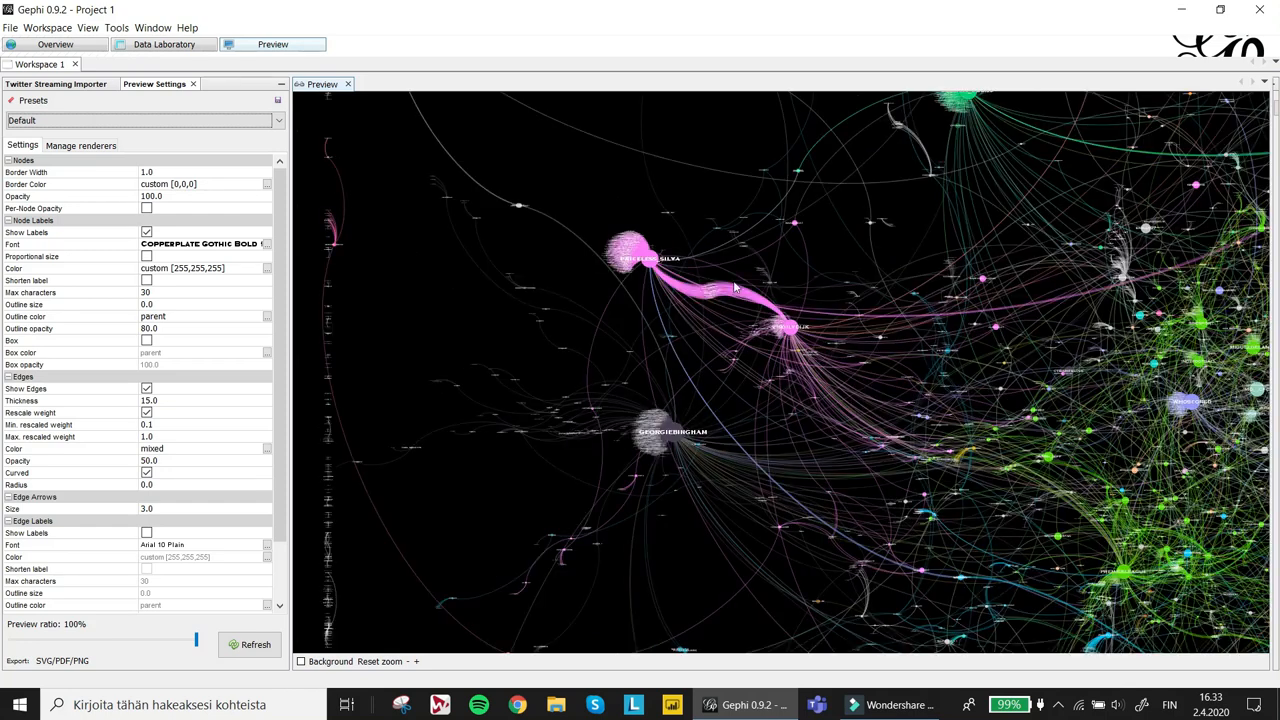
scroll(673, 287, up, 1)
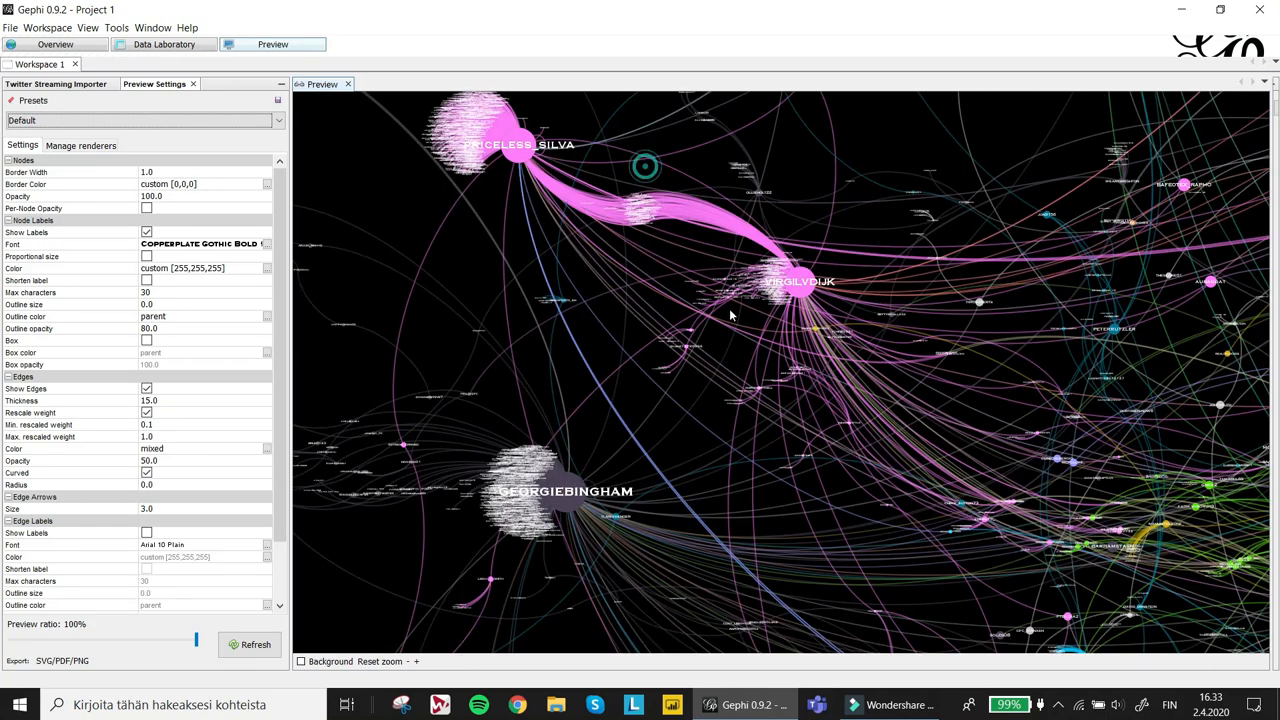
drag(645, 170, 735, 343)
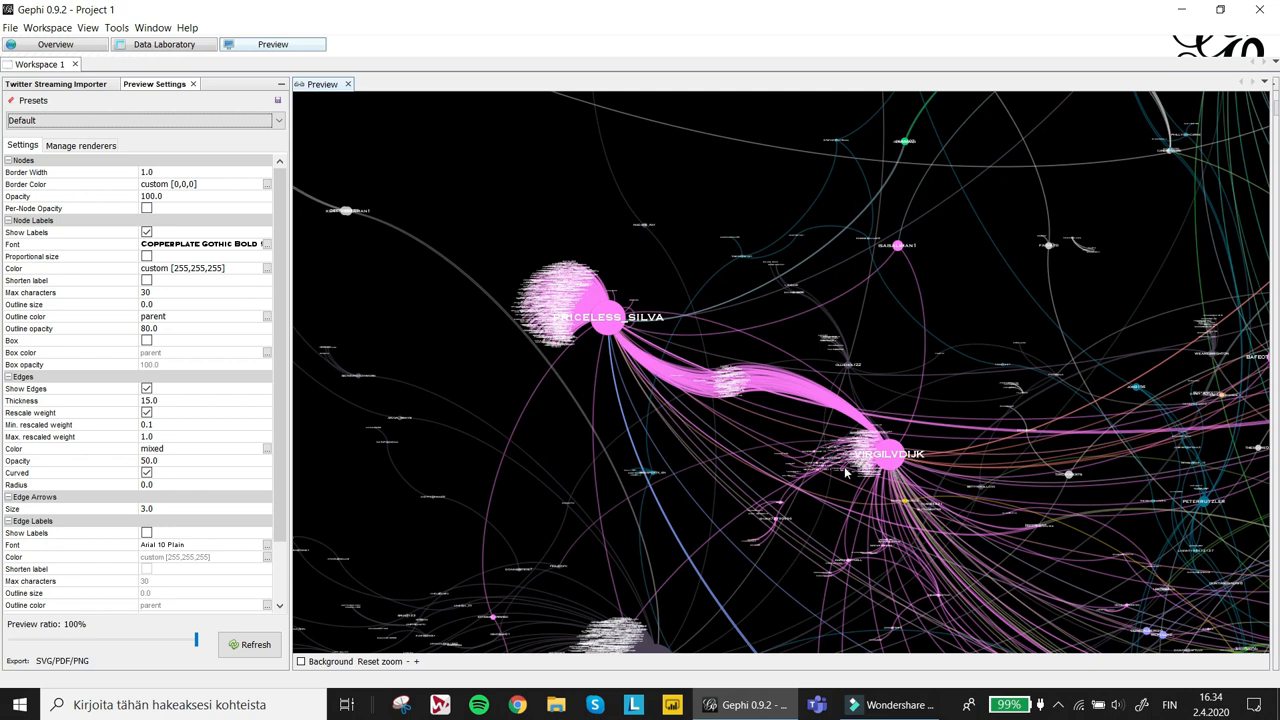
click(381, 661)
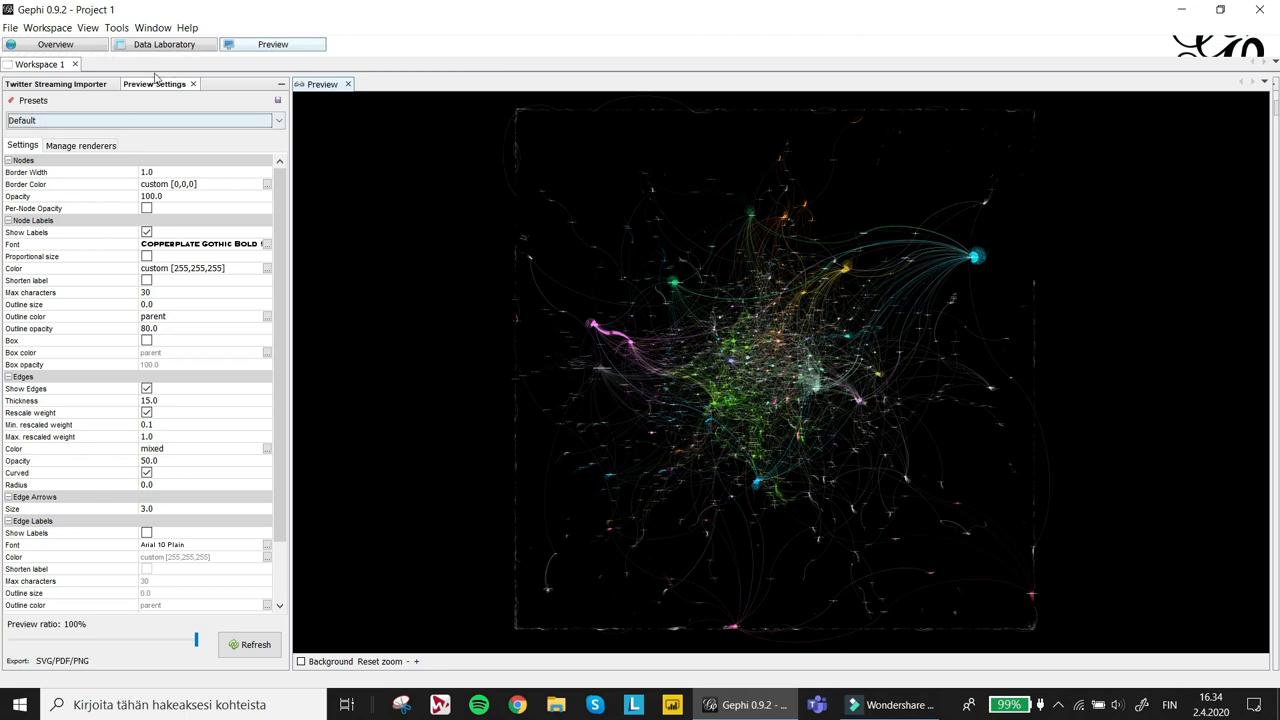
- In Overview, rank node size by Betweenness Centrality_NodeXL with minimum 5 and maximum 500 and apply it
click(70, 47)
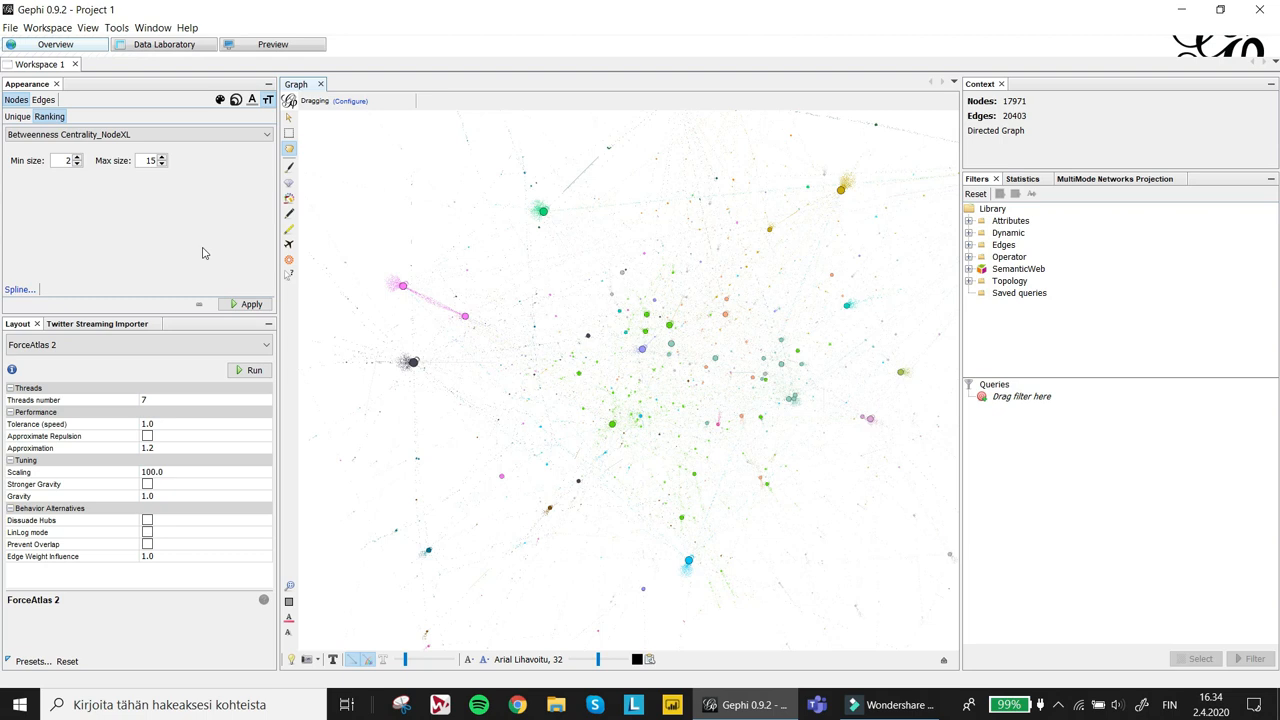
click(236, 102)
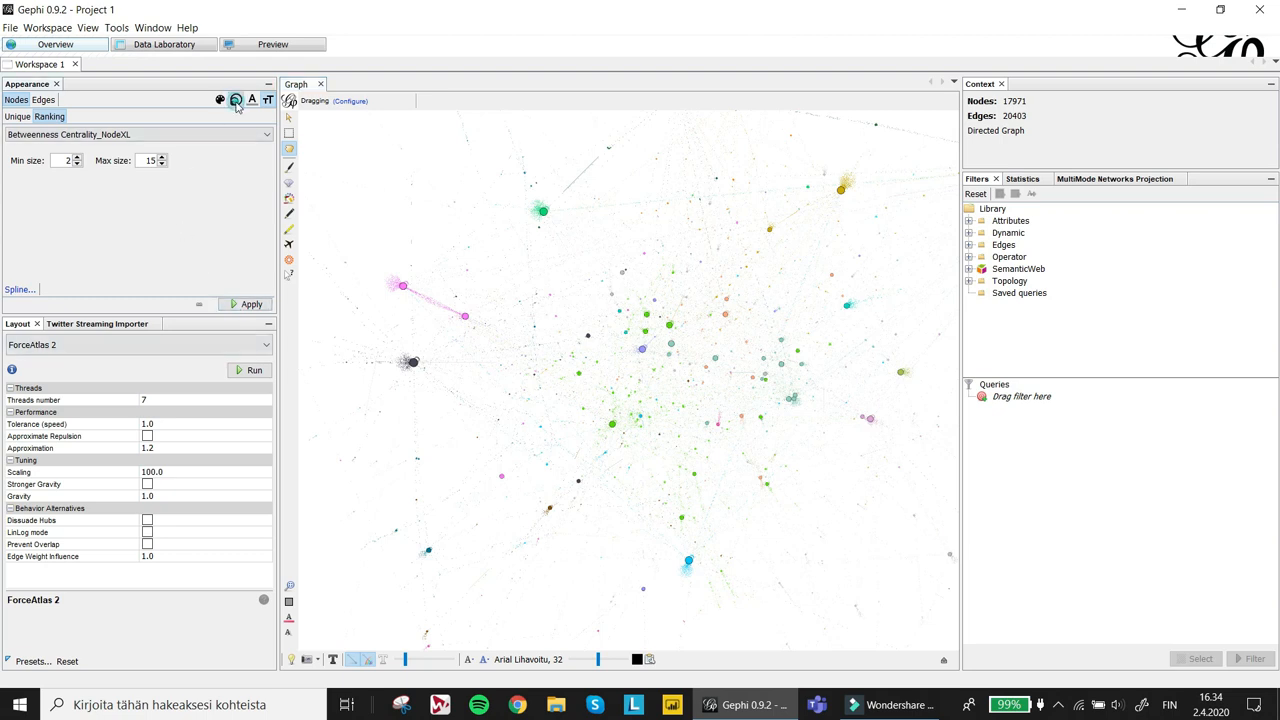
double_click(148, 160)
text(500)
click(250, 304)
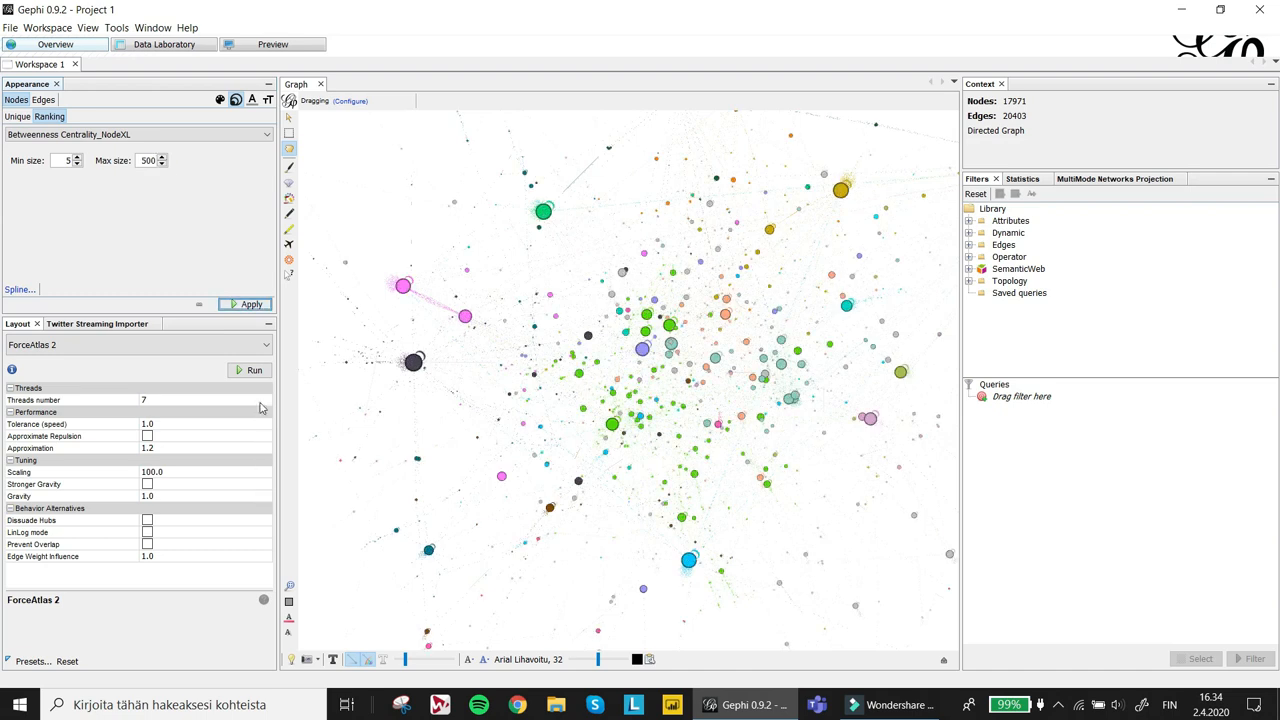
- Run the ForceAtlas 2 layout with Prevent Overlap enabled
click(249, 372)
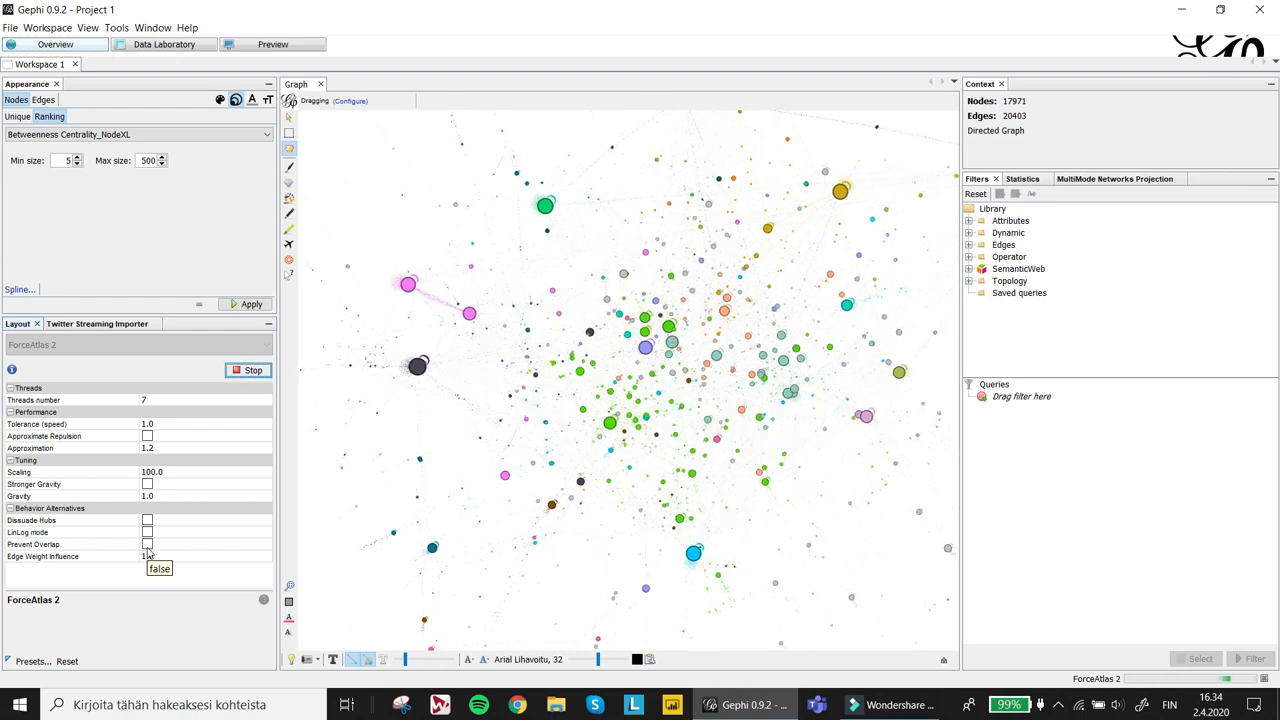
click(147, 545)
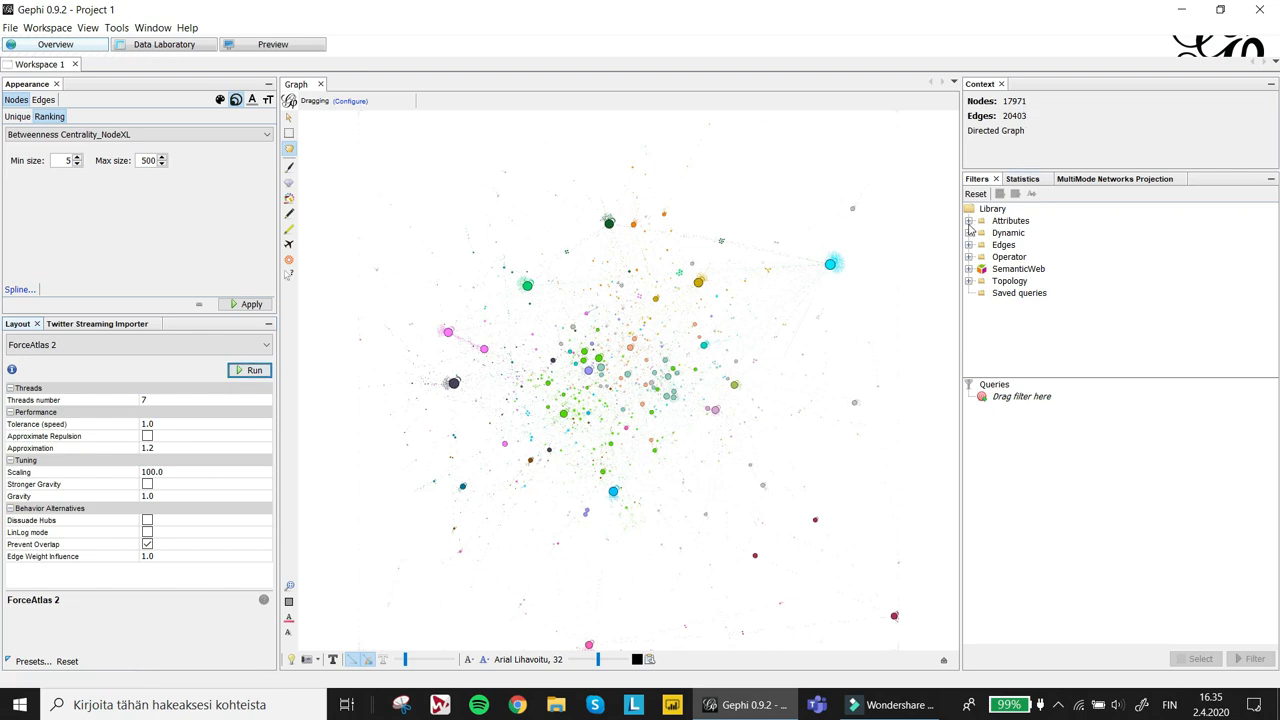
- Add a Giant Component topology filter to the queries
click(968, 281)
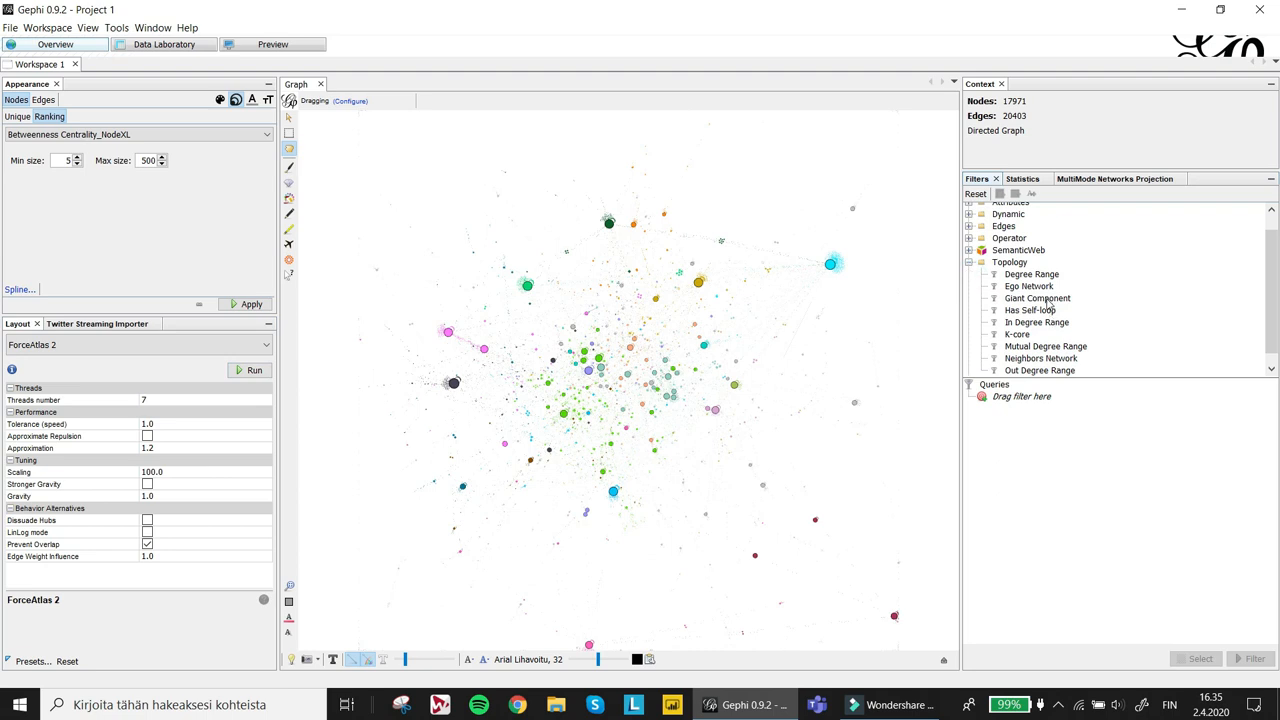
drag(1040, 299, 1032, 403)
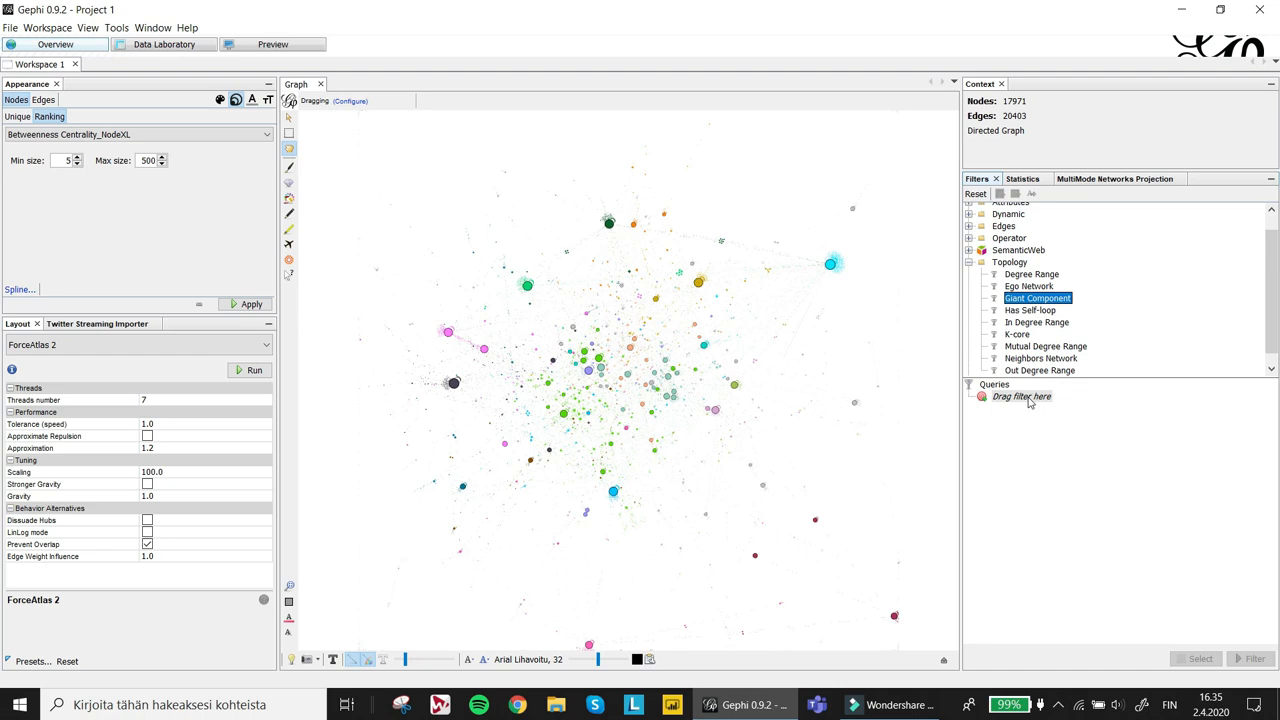
click(968, 397)
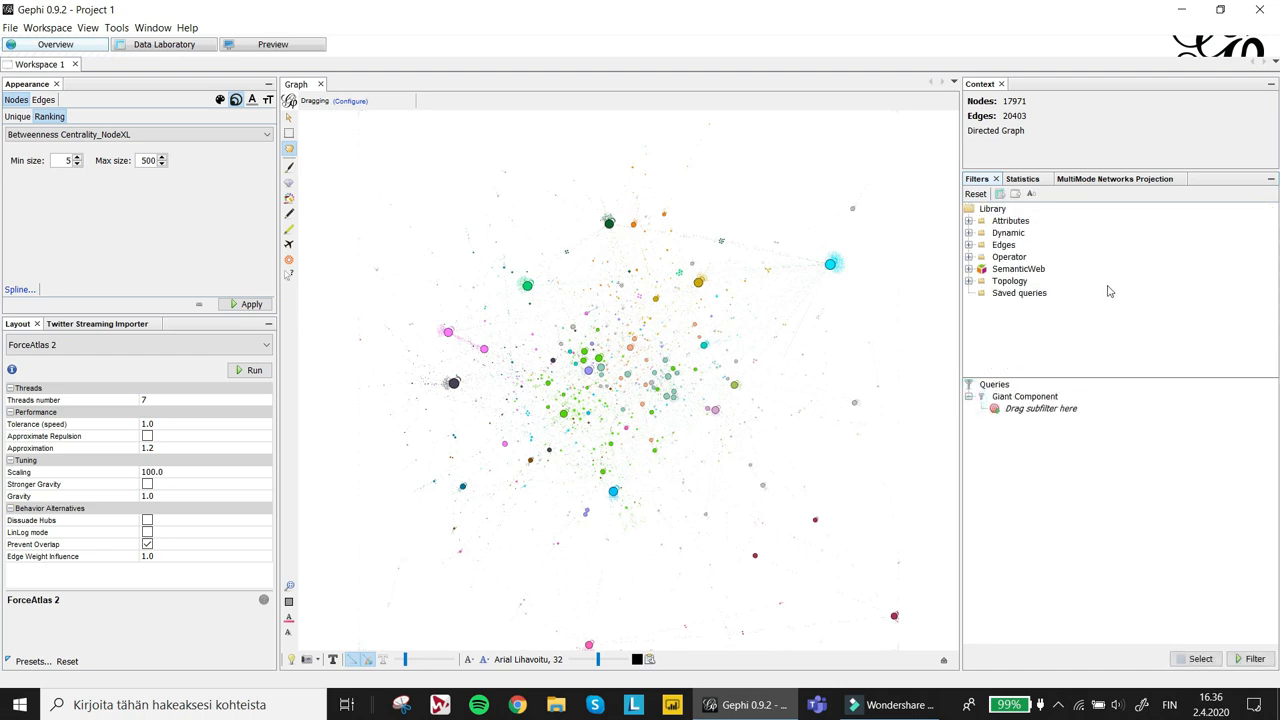
- Add a Betweenness Centrality_NodeXL range subfilter under Giant Component with its minimum set to 1
click(968, 220)
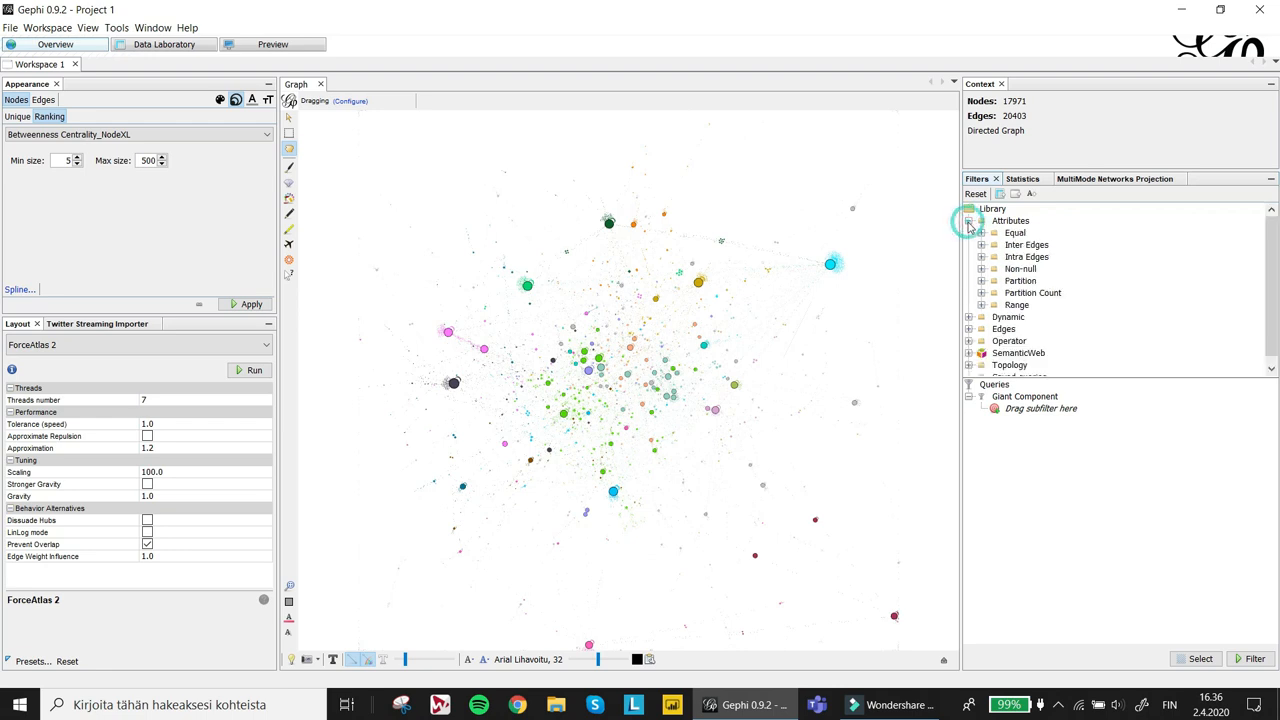
click(981, 304)
scroll(1097, 281, down, 2)
scroll(1097, 281, up, 1)
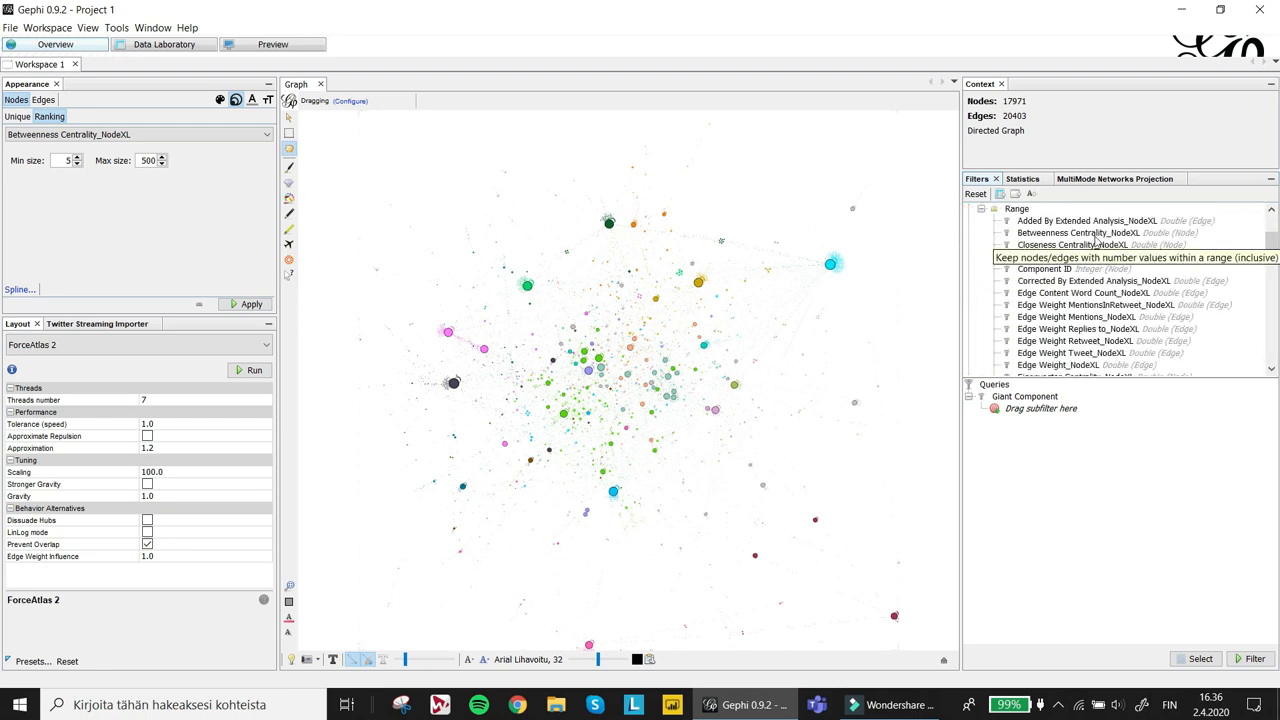
drag(1097, 238, 1060, 414)
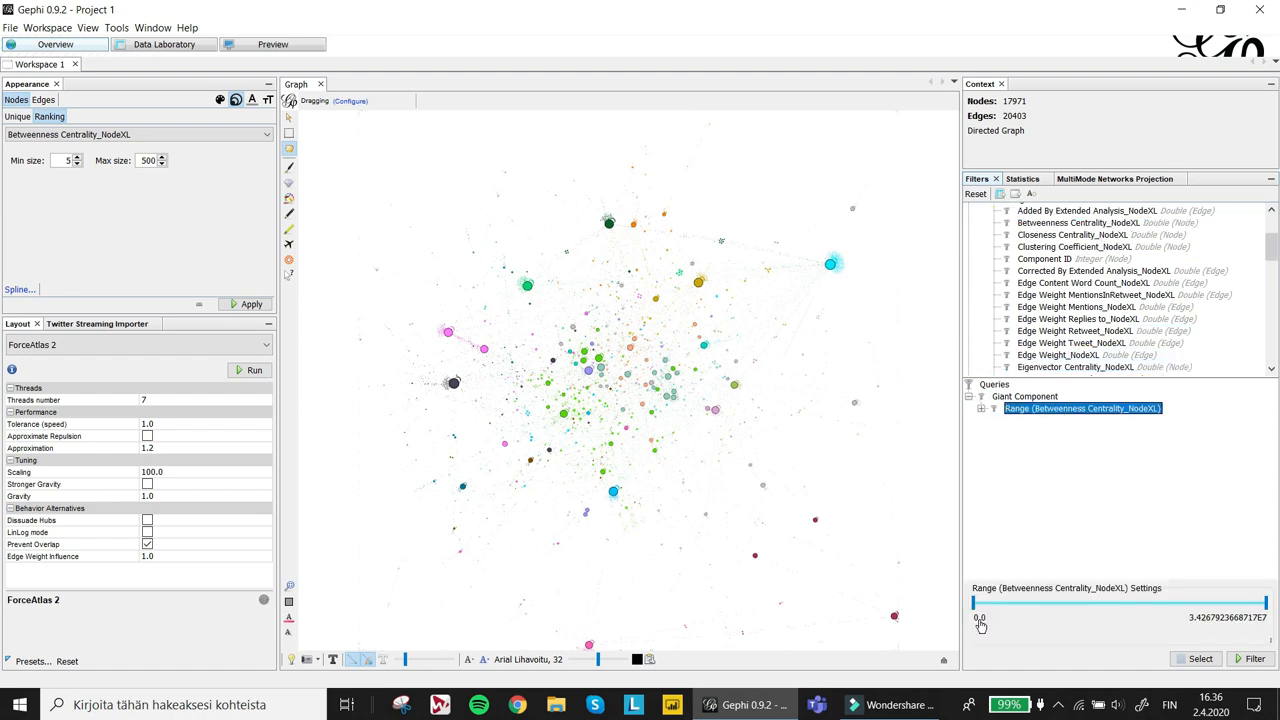
double_click(980, 618)
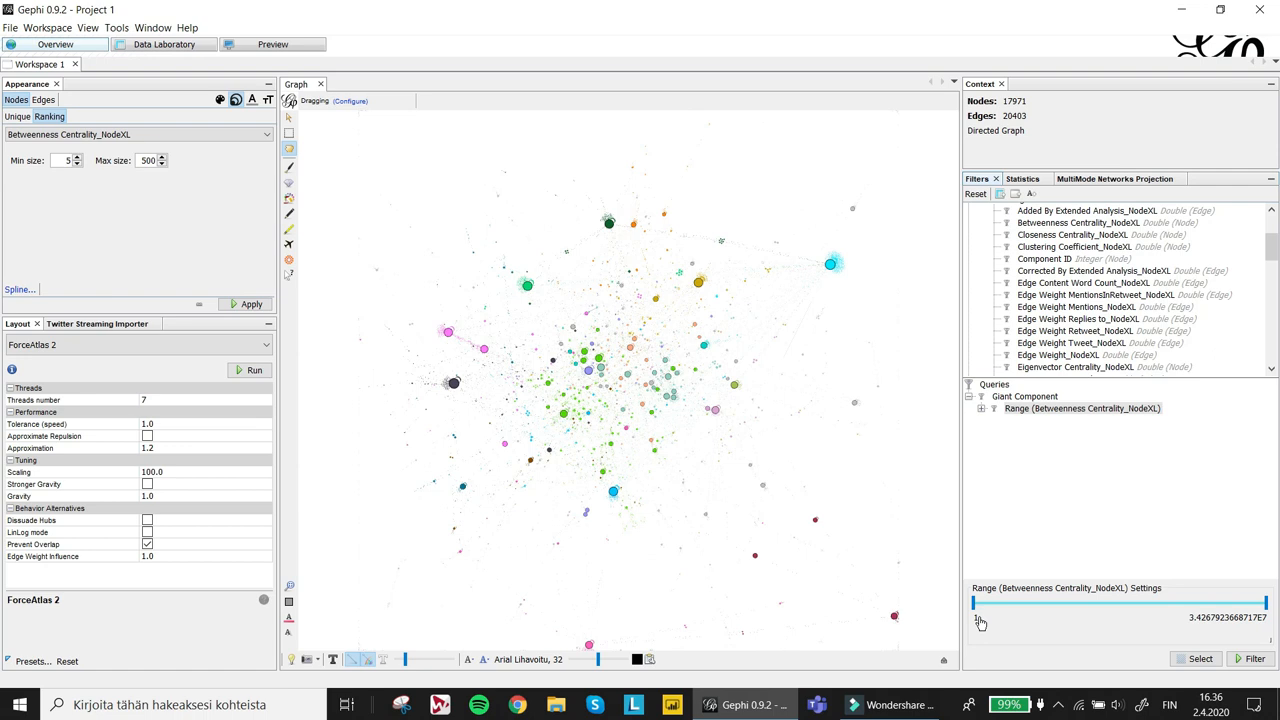
text(1)
key(Return)
- Apply the filter and stop filtering again
click(1256, 660)
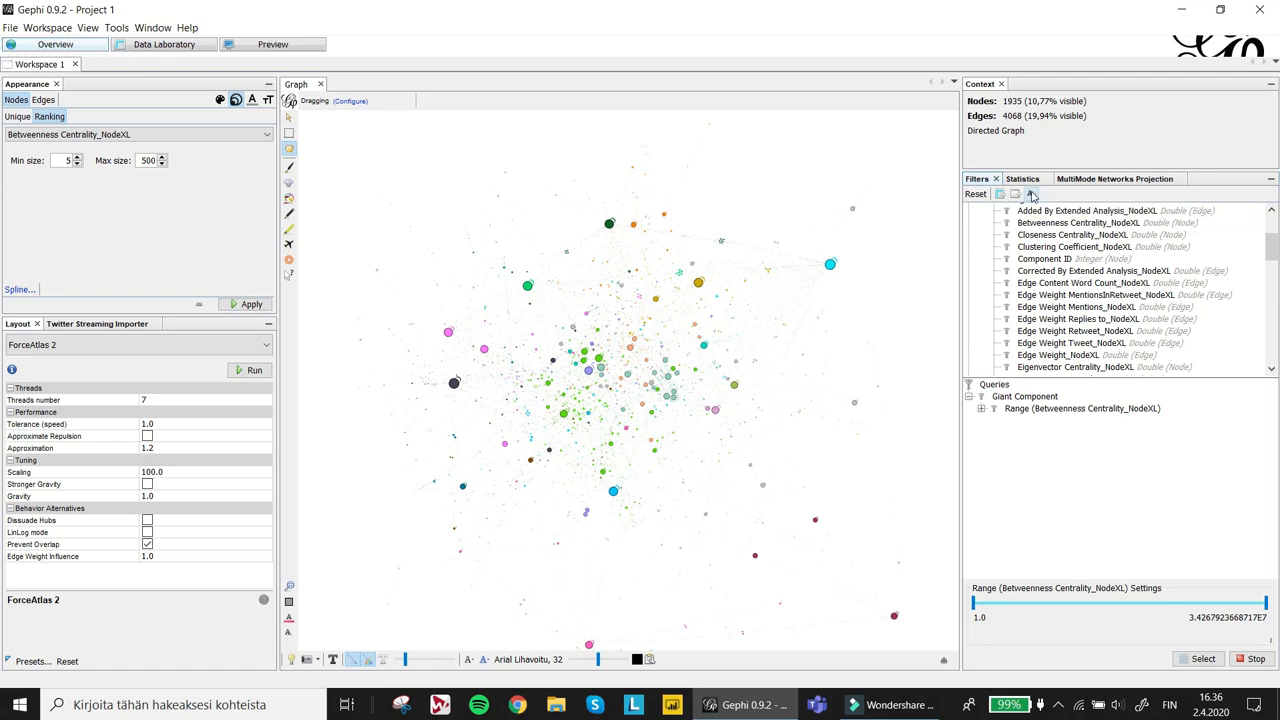
click(1253, 660)
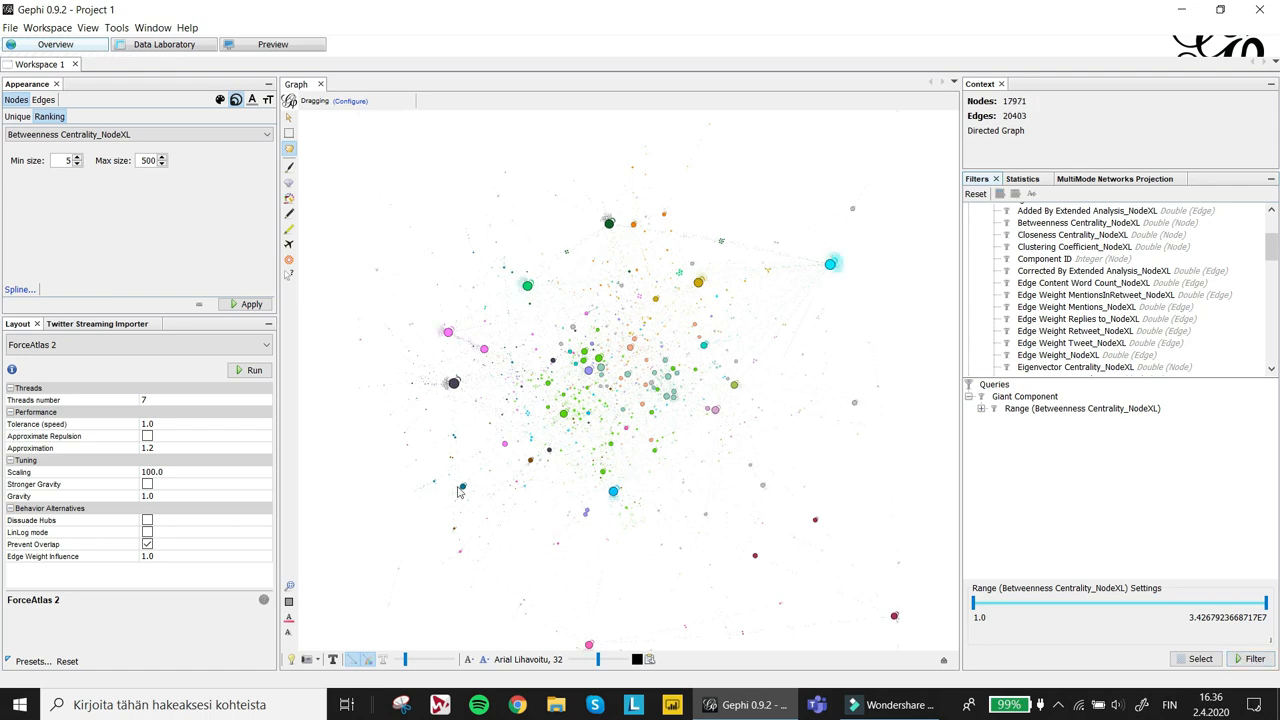
- Show node labels in the graph view and zoom in to inspect them, then fit the view
click(333, 662)
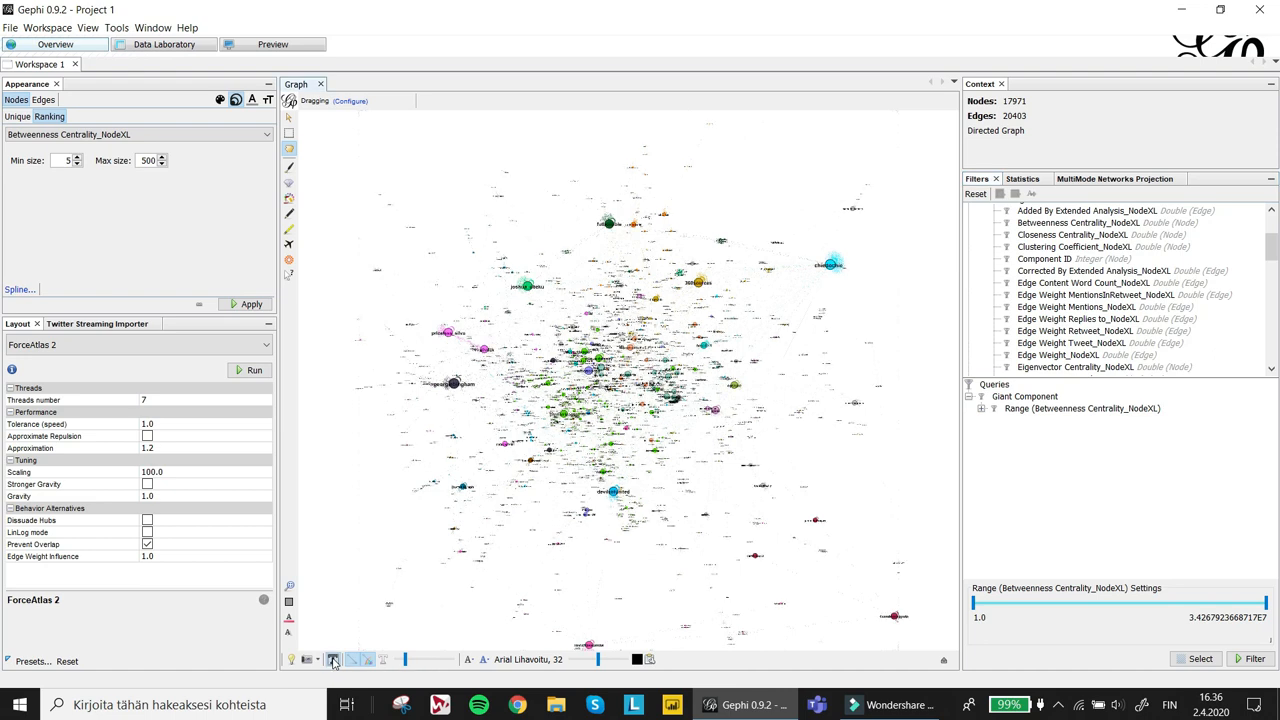
scroll(635, 462, up, 5)
scroll(660, 457, up, 5)
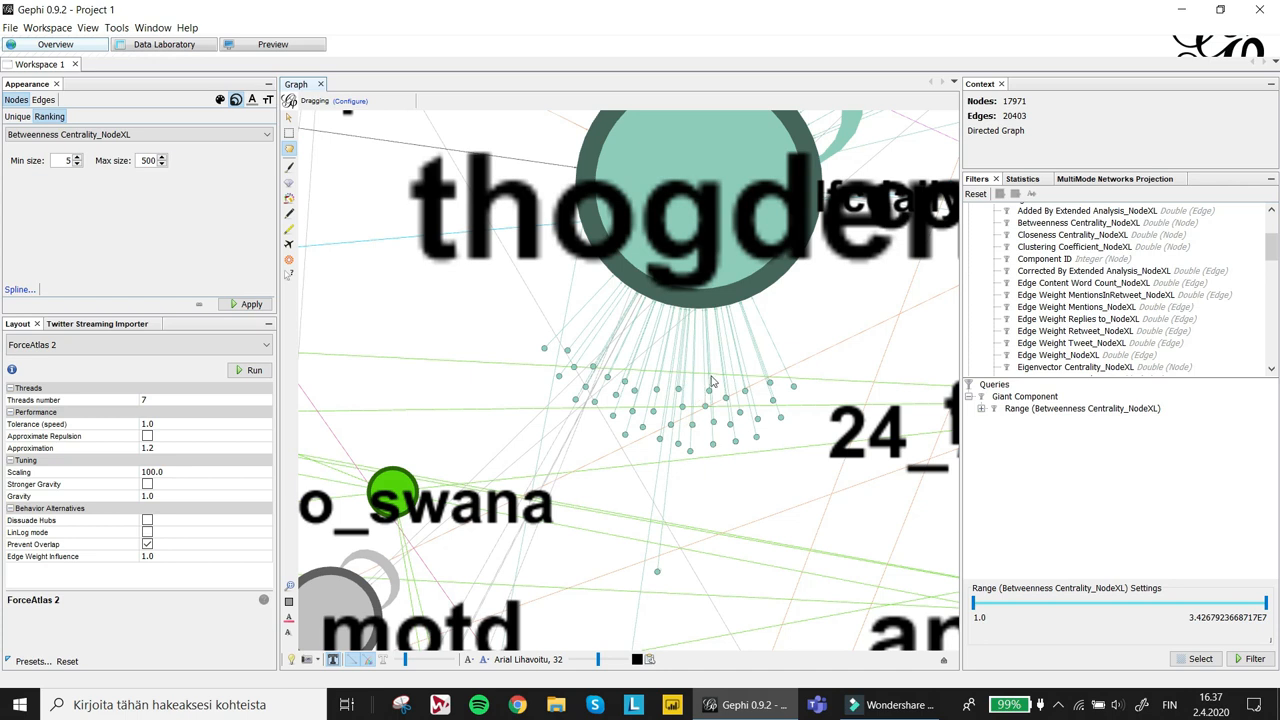
scroll(712, 381, down, 8)
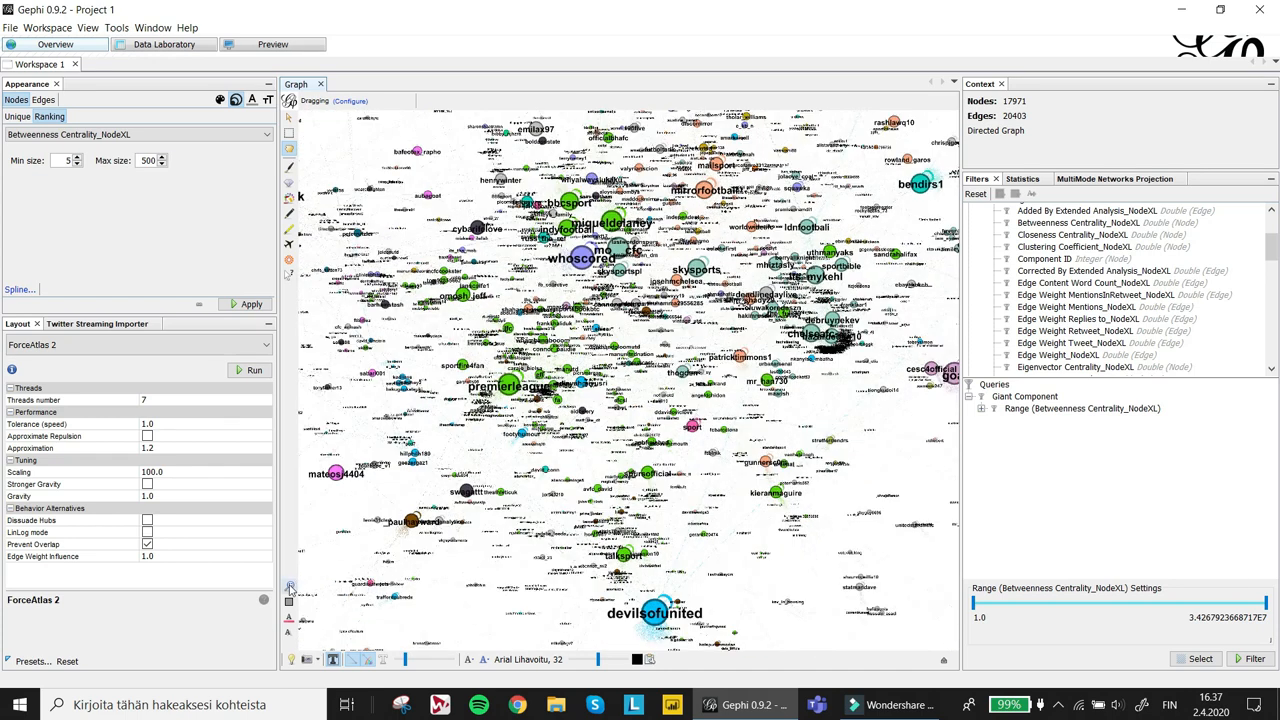
click(290, 587)
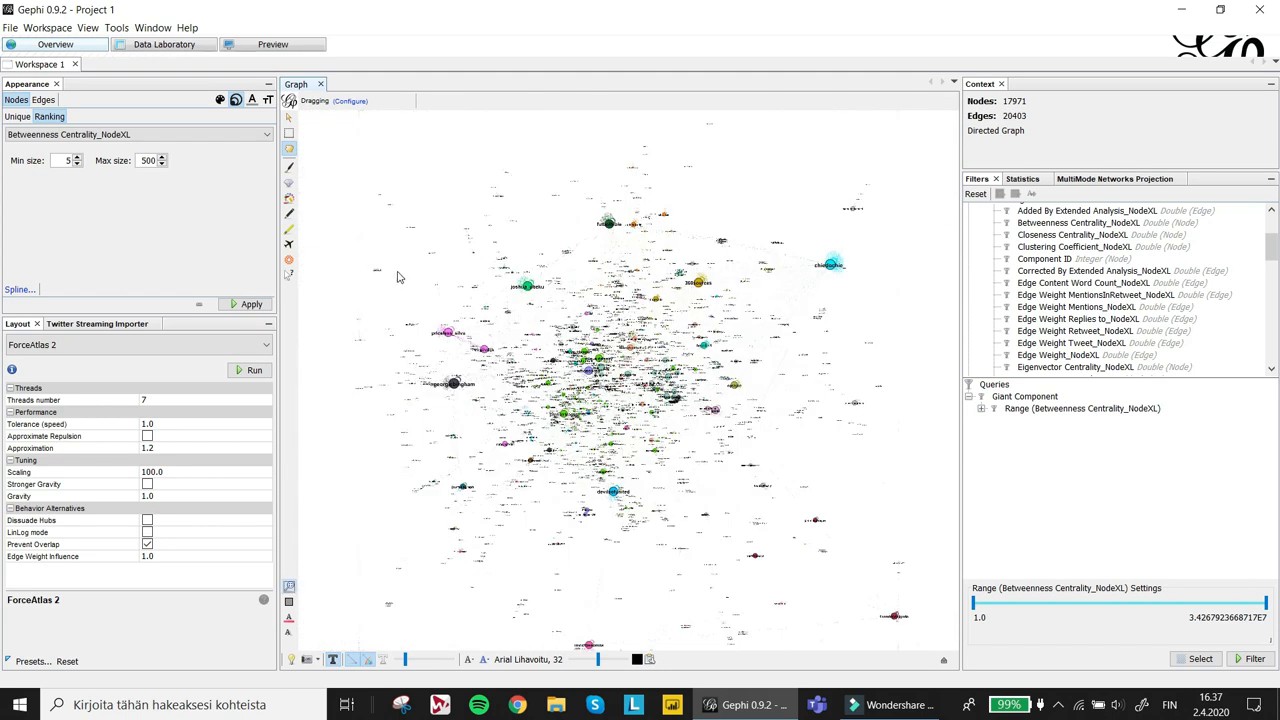
- Switch to the preview and start exporting the network as a PNG file
click(274, 45)
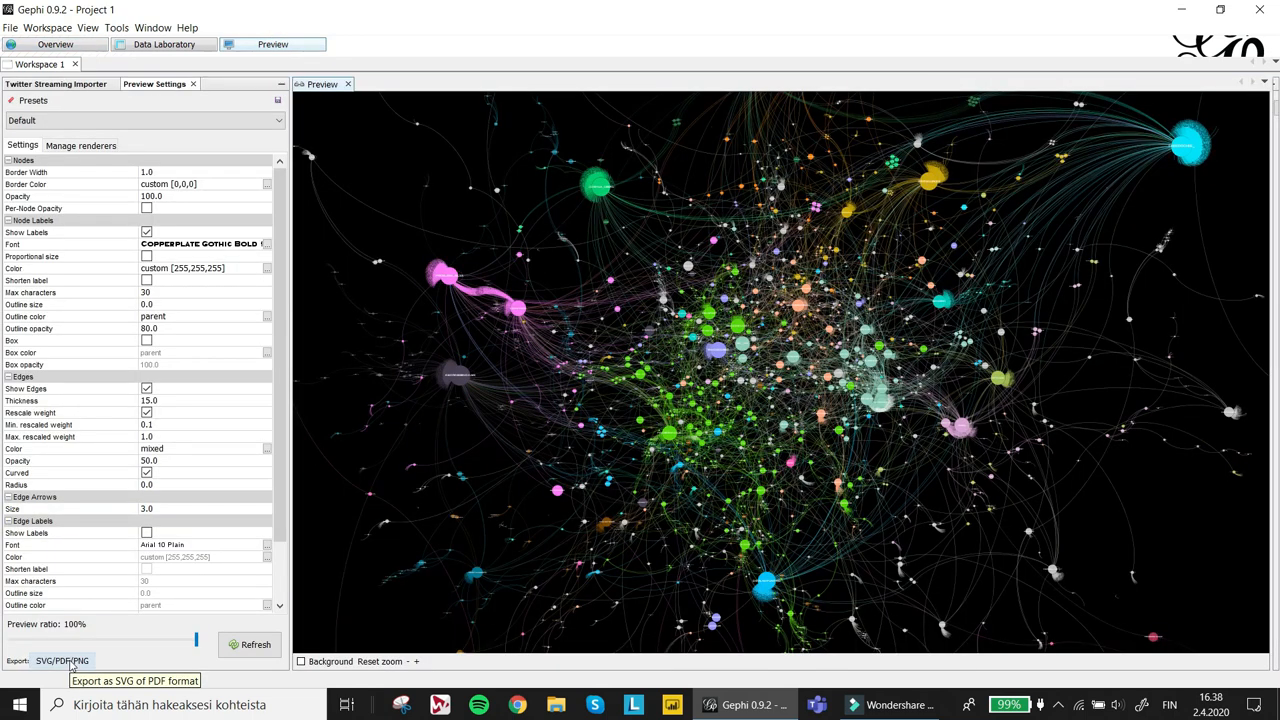
click(71, 665)
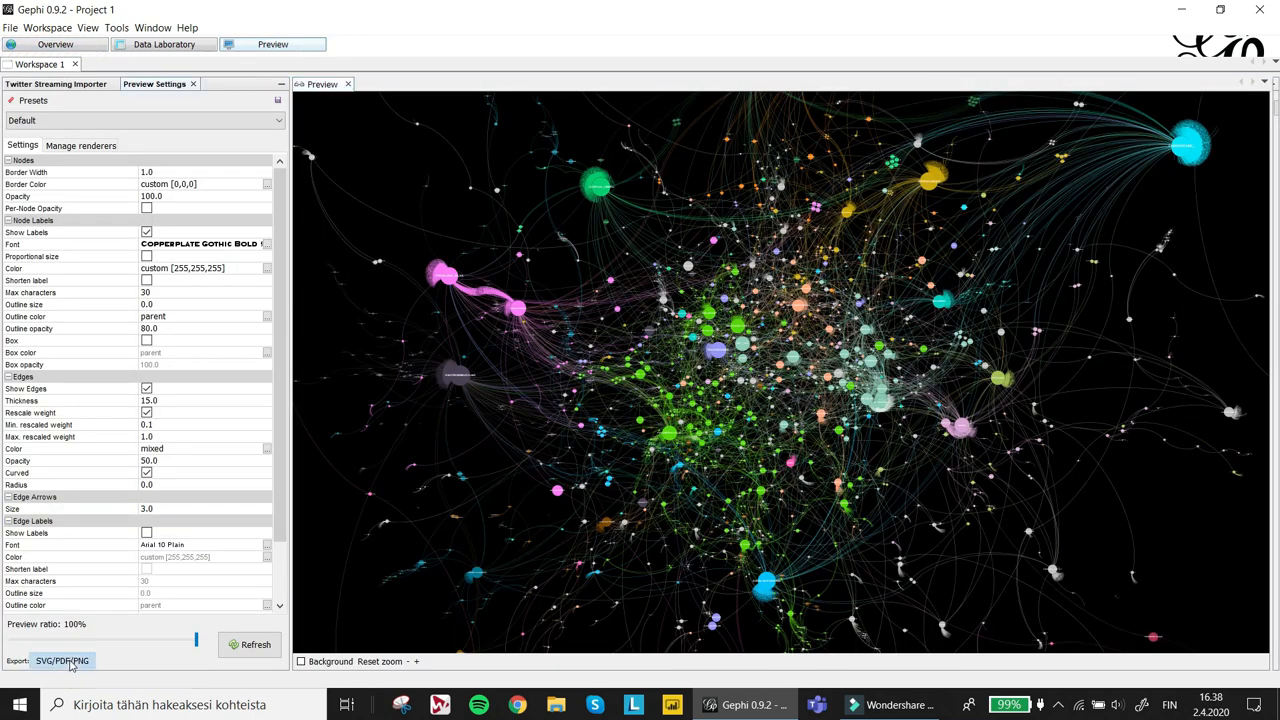
click(613, 441)
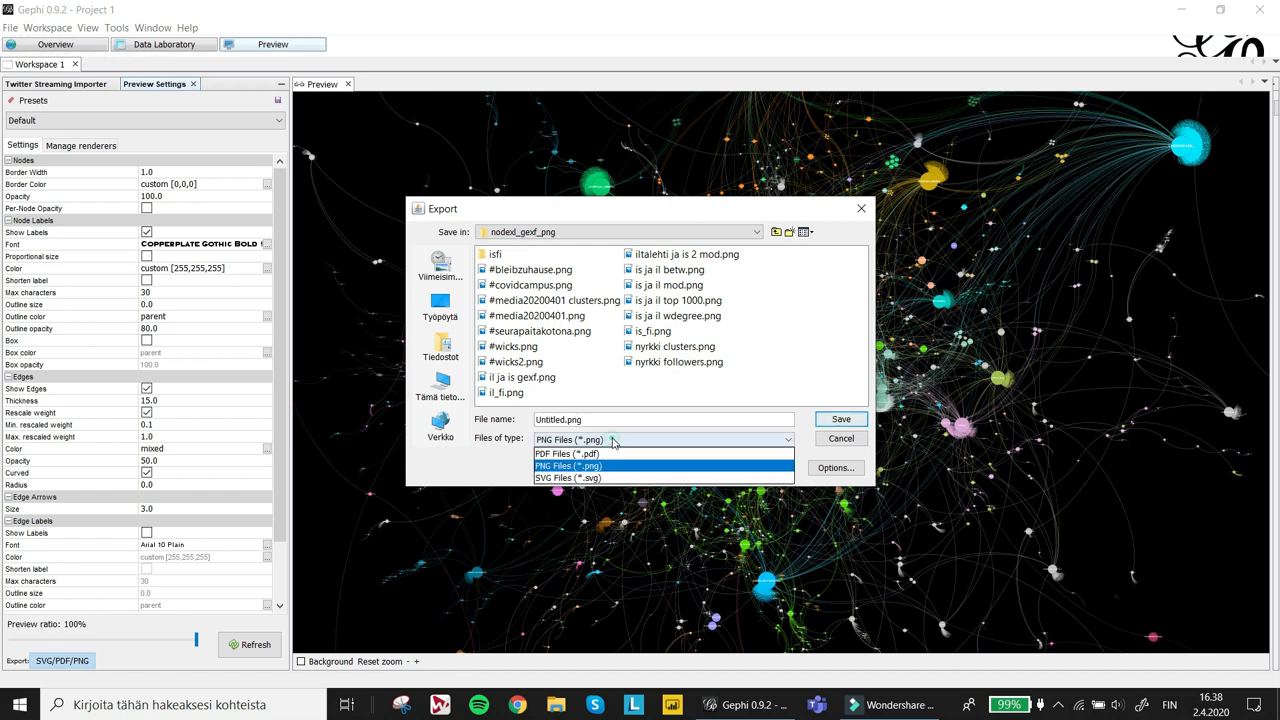
click(612, 441)
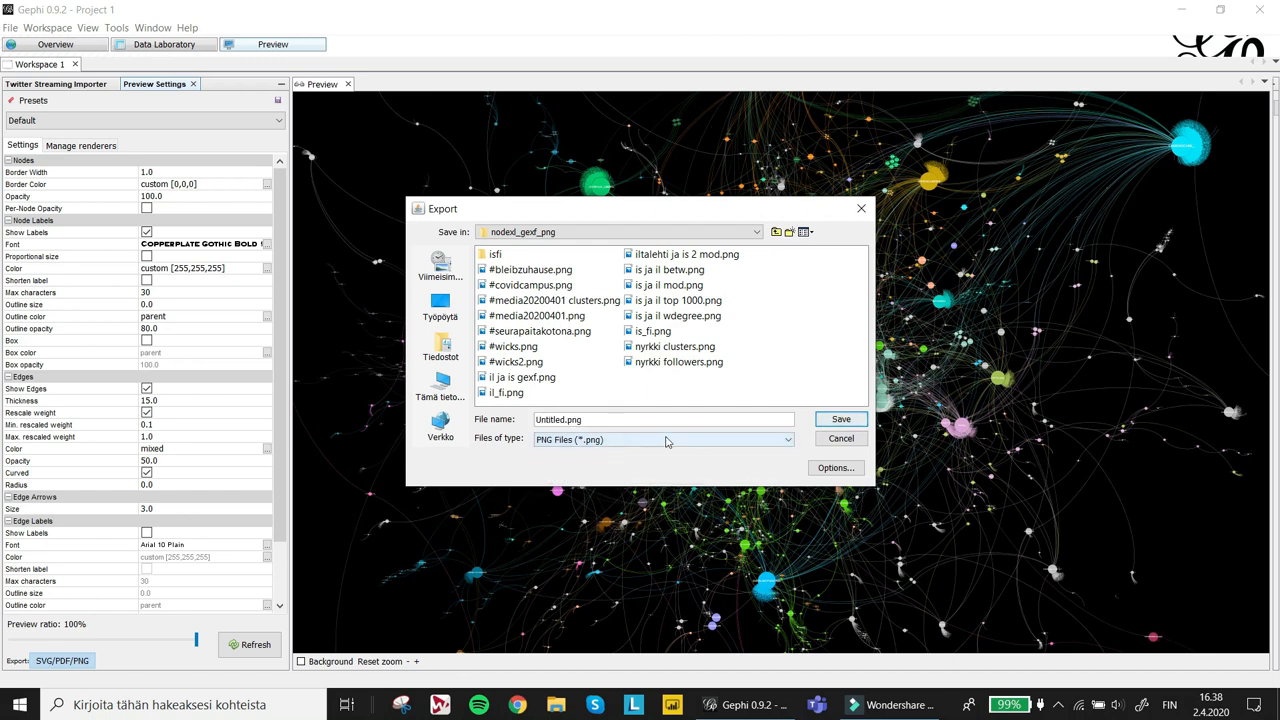
- Set the PNG export width and height to 10000 px each
click(818, 468)
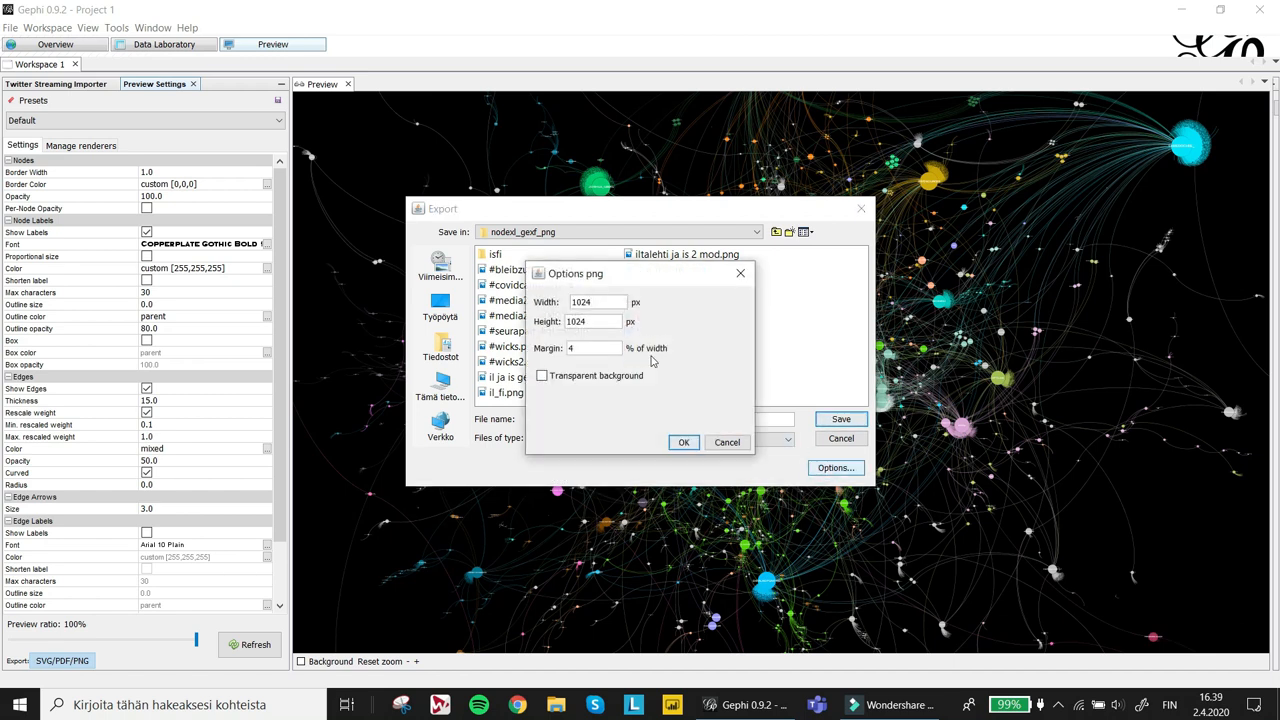
drag(620, 301, 532, 298)
text(10000)
drag(600, 321, 535, 319)
text(10000)
click(683, 442)
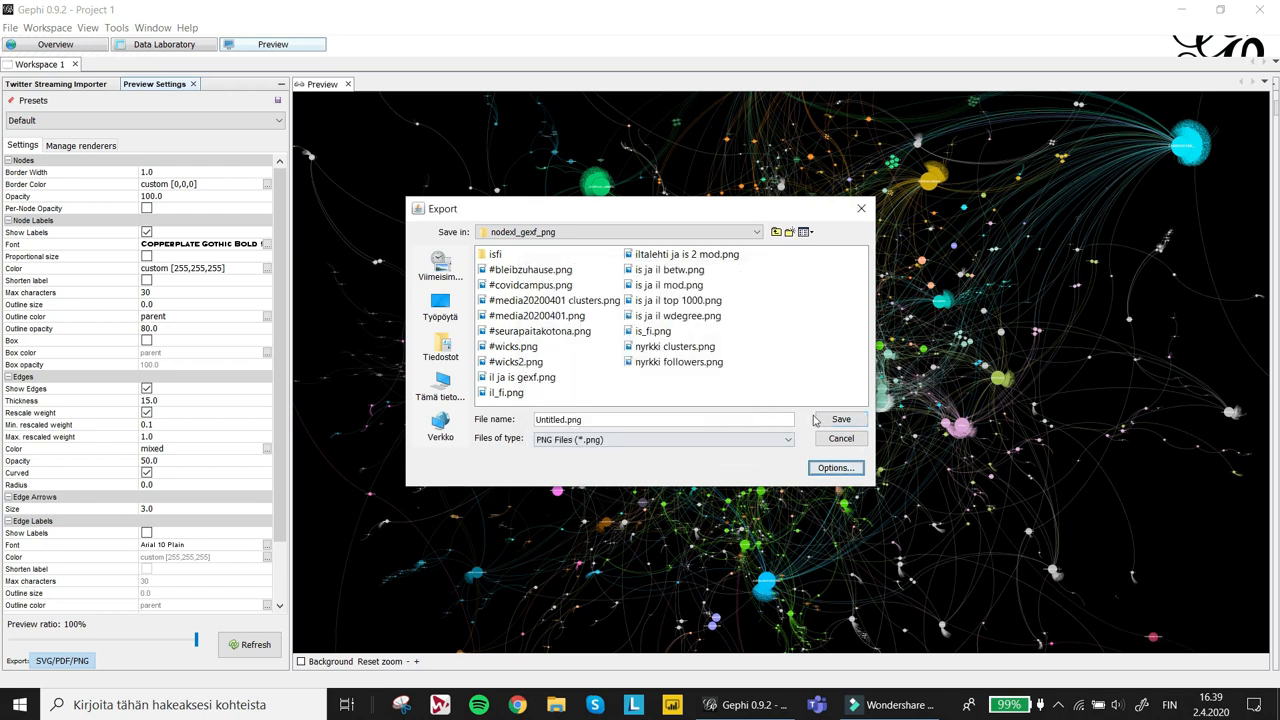
- Save the export as premier.png
triple_click(775, 419)
text(premier)
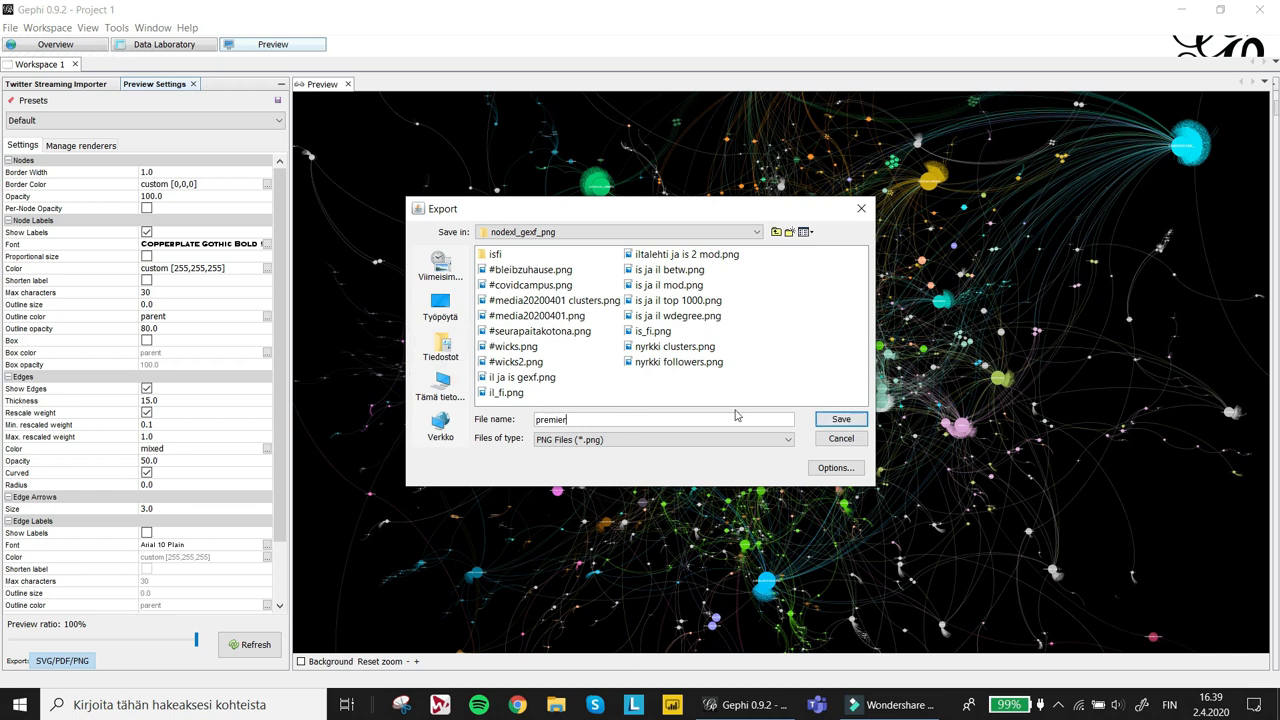
click(838, 420)
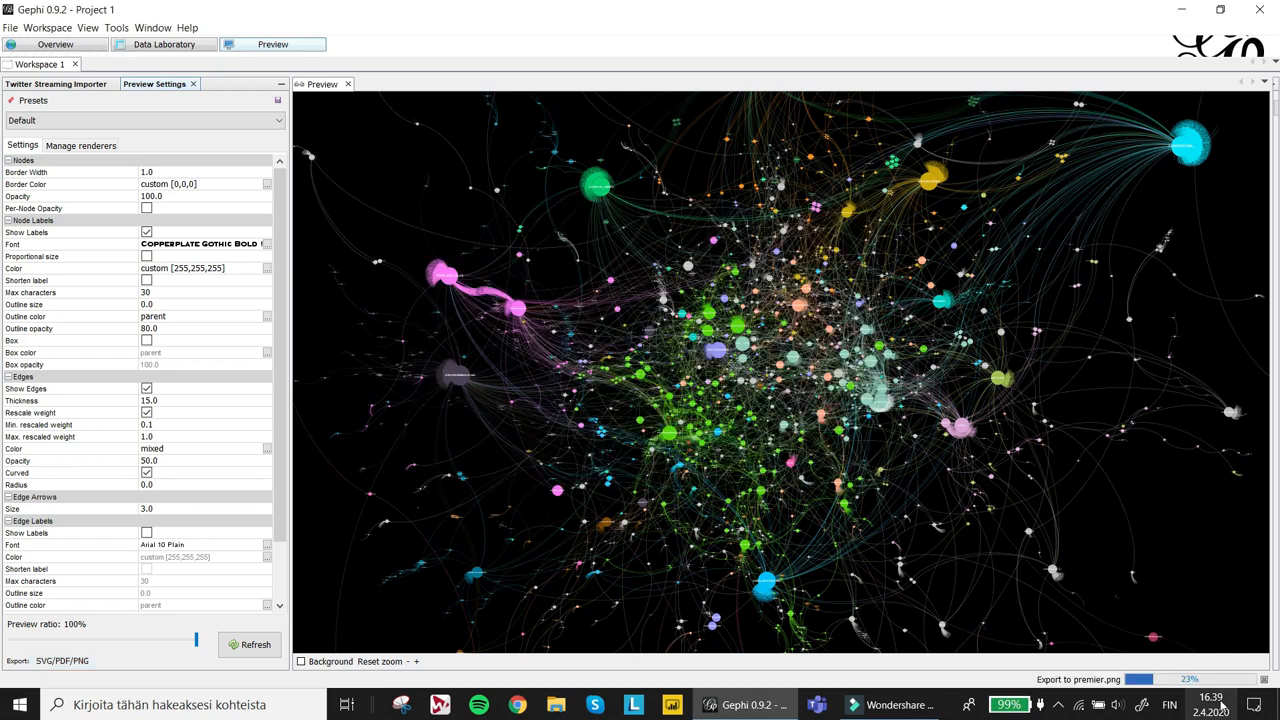